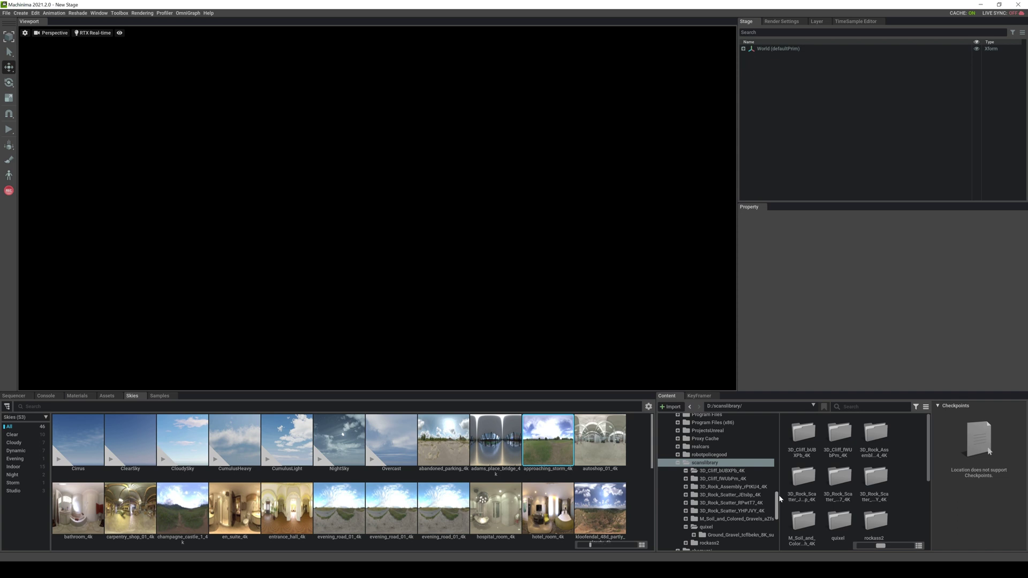
# Step: Place the LOD0 FBX mesh from the 3D_Cliff_bUBXPb_4K folder into the viewport
pyautogui.click(721, 472)
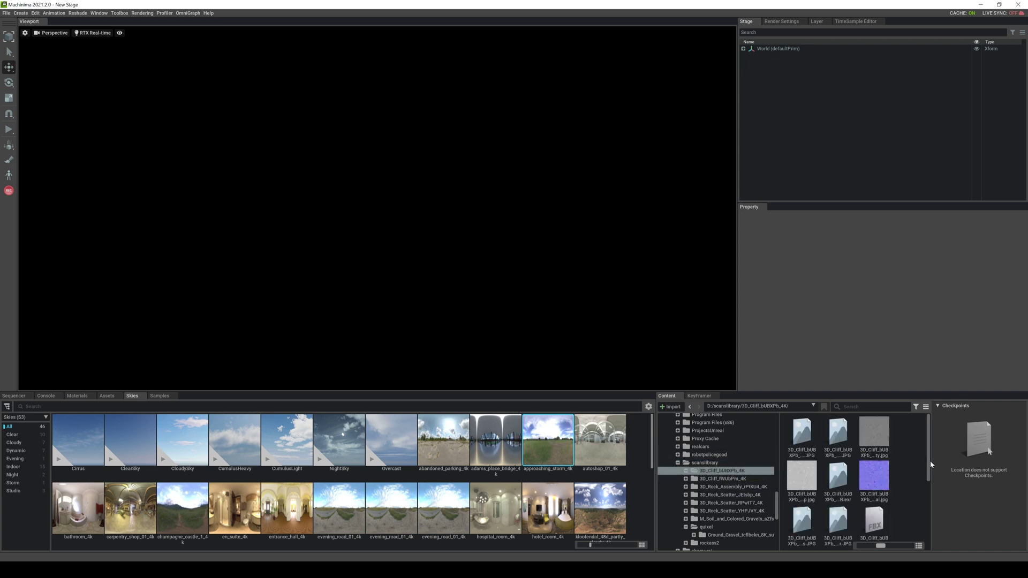
pyautogui.moveTo(928, 461); pyautogui.dragTo(928, 498)
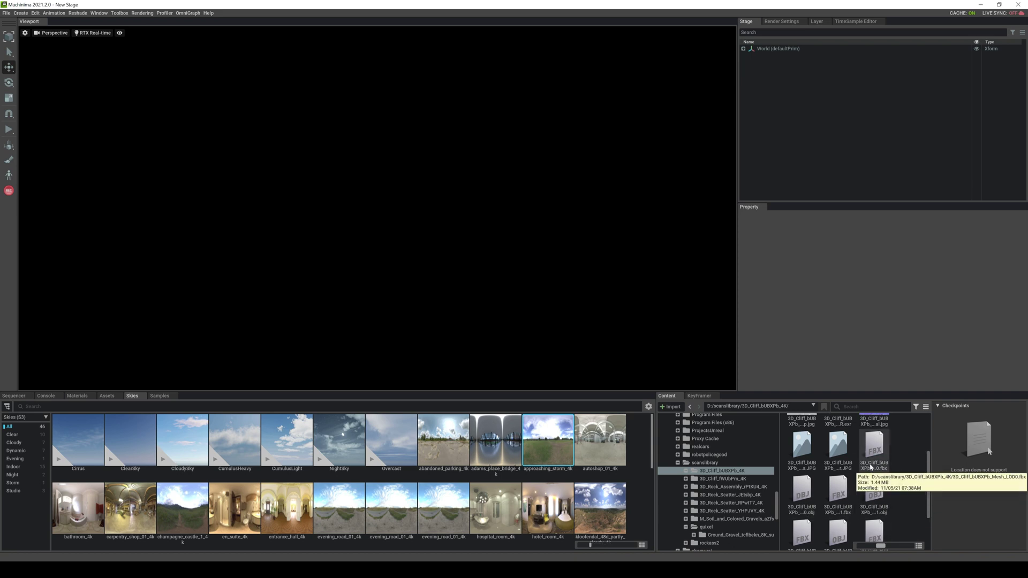
pyautogui.moveTo(871, 467); pyautogui.dragTo(431, 273)
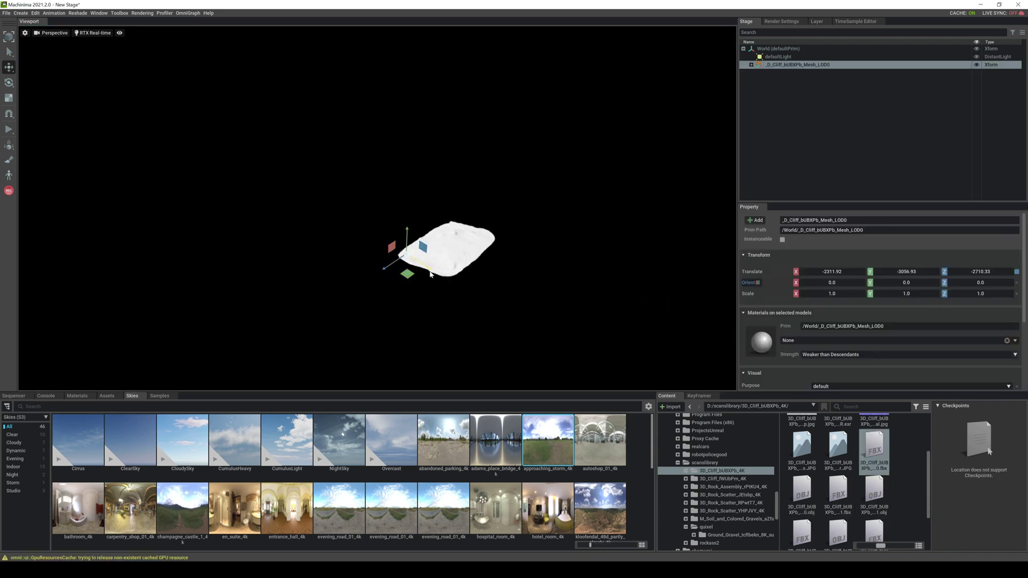
# Step: Scale the imported cliff mesh to 2 on the X, Y and Z axes
pyautogui.doubleClick(839, 294)
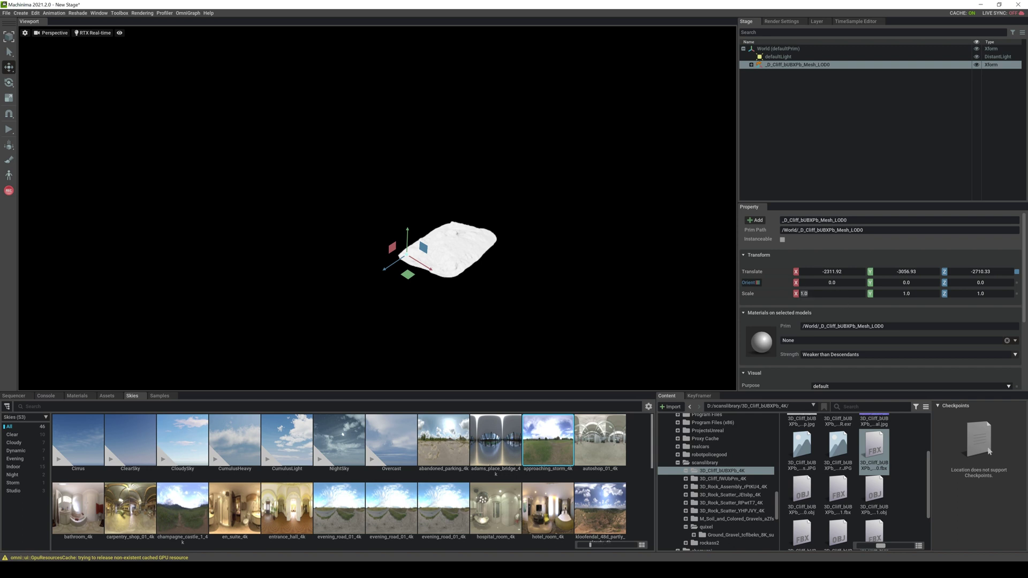
pyautogui.write('2')
pyautogui.press('Tab')
pyautogui.write('2')
pyautogui.press('Tab')
pyautogui.write('2')
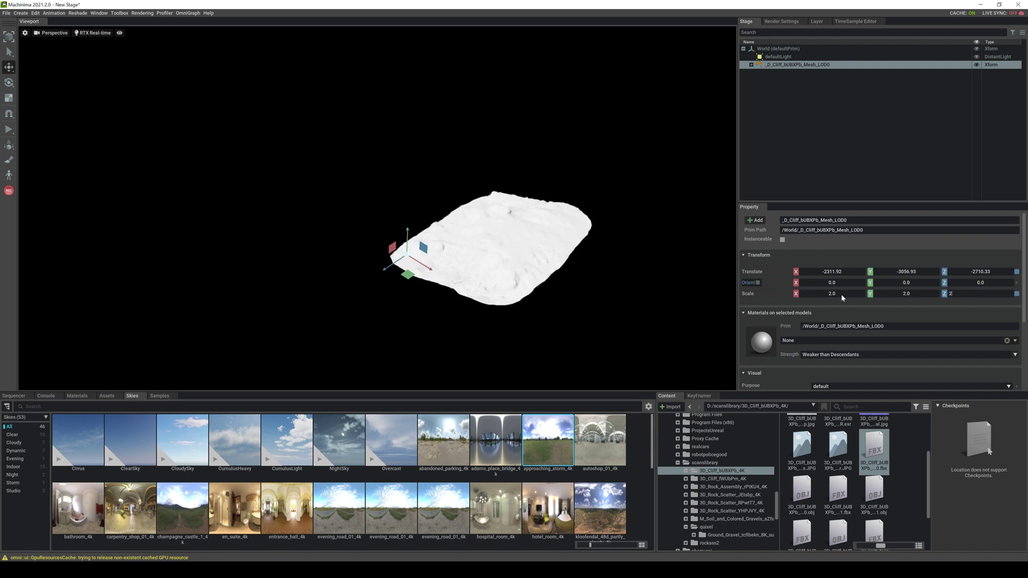
pyautogui.press('Tab')
pyautogui.moveTo(598, 303); pyautogui.dragTo(596, 284, button='right')
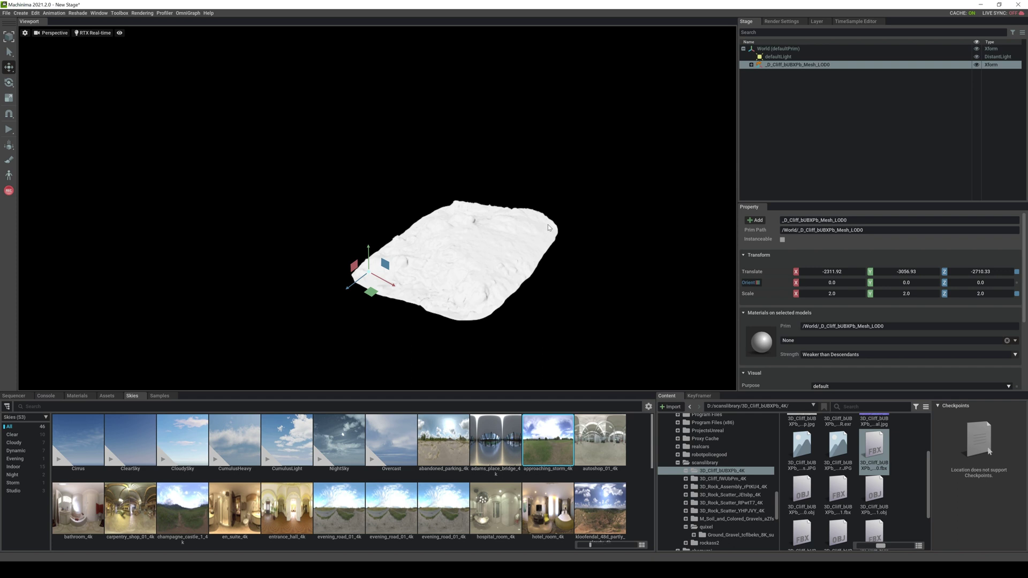
# Step: Create an OmniPBR material and rename it cliff
pyautogui.scroll(2, 927, 464)
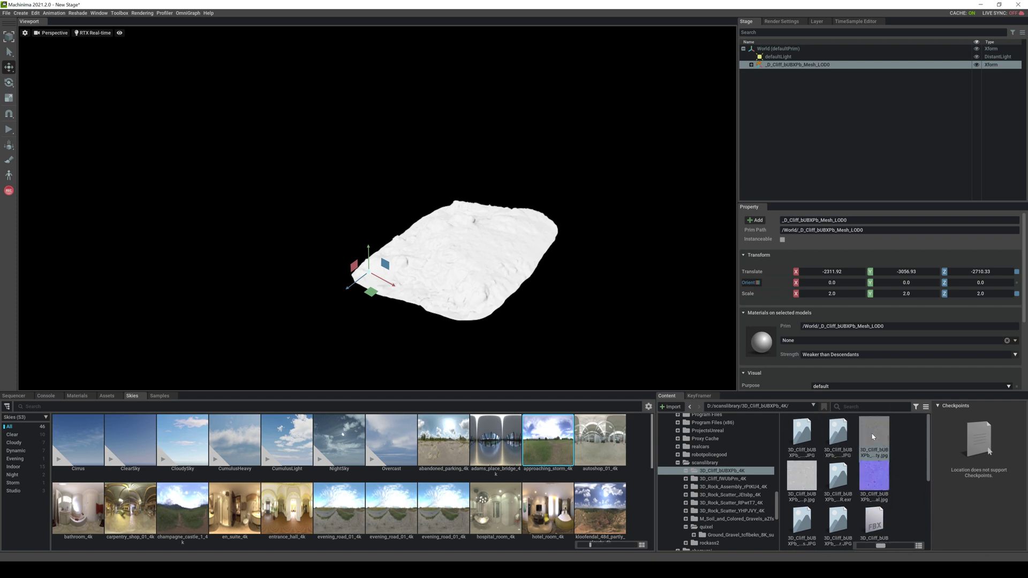
pyautogui.moveTo(872, 436); pyautogui.dragTo(423, 246)
pyautogui.click(21, 13)
pyautogui.moveTo(37, 90)
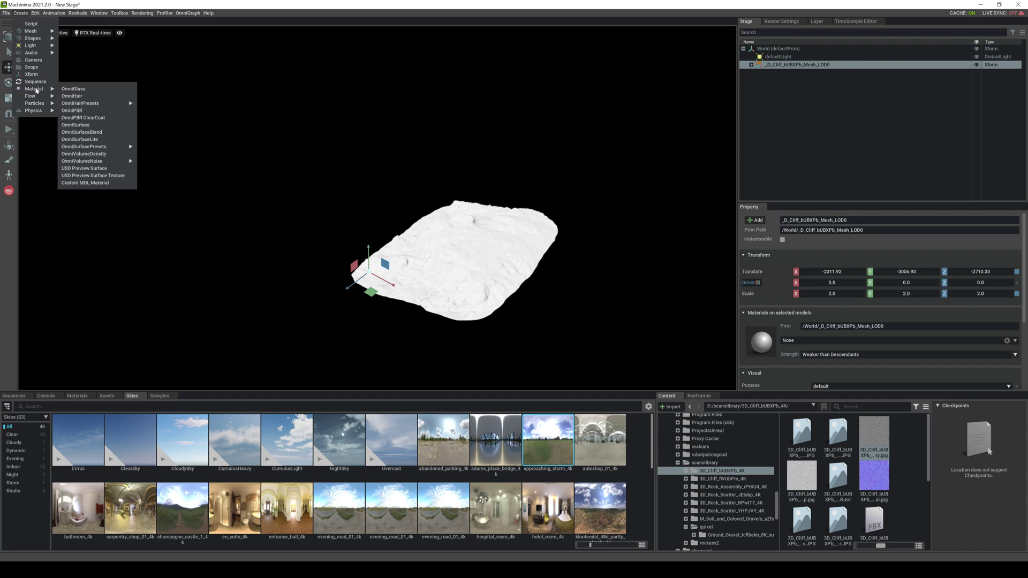
pyautogui.click(72, 110)
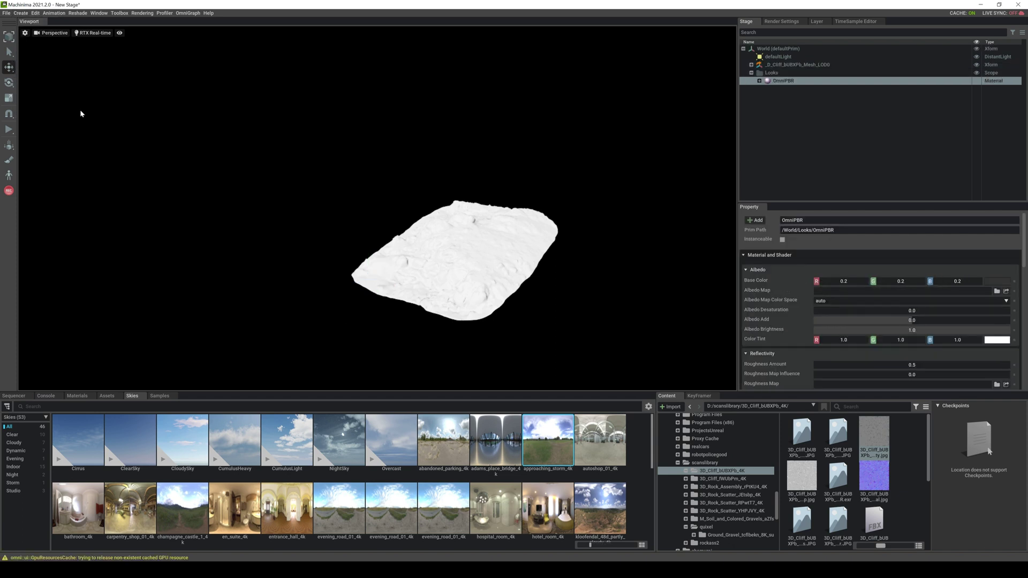
pyautogui.doubleClick(780, 83)
pyautogui.write('c')
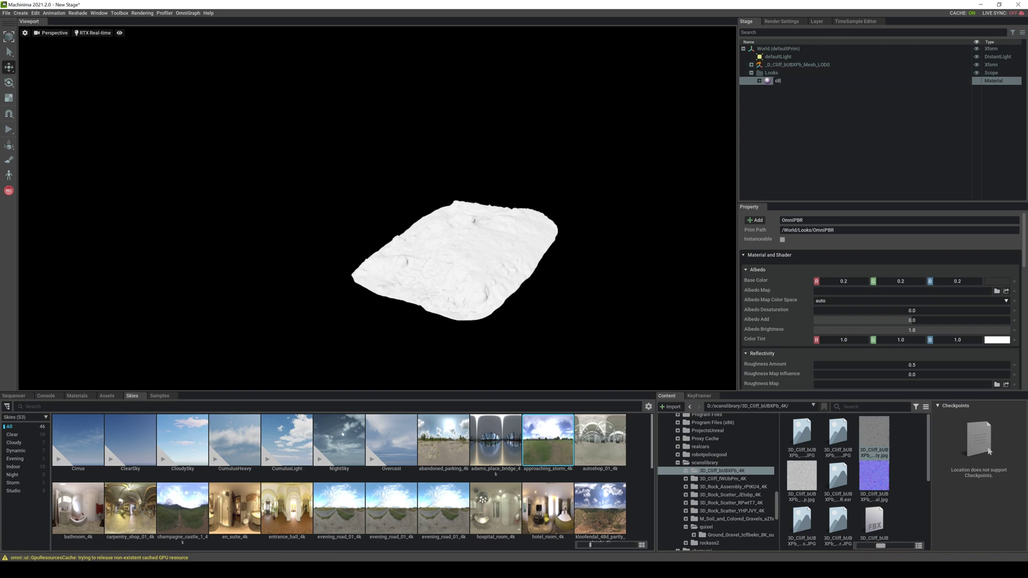
pyautogui.write('liff')
pyautogui.press('Return')
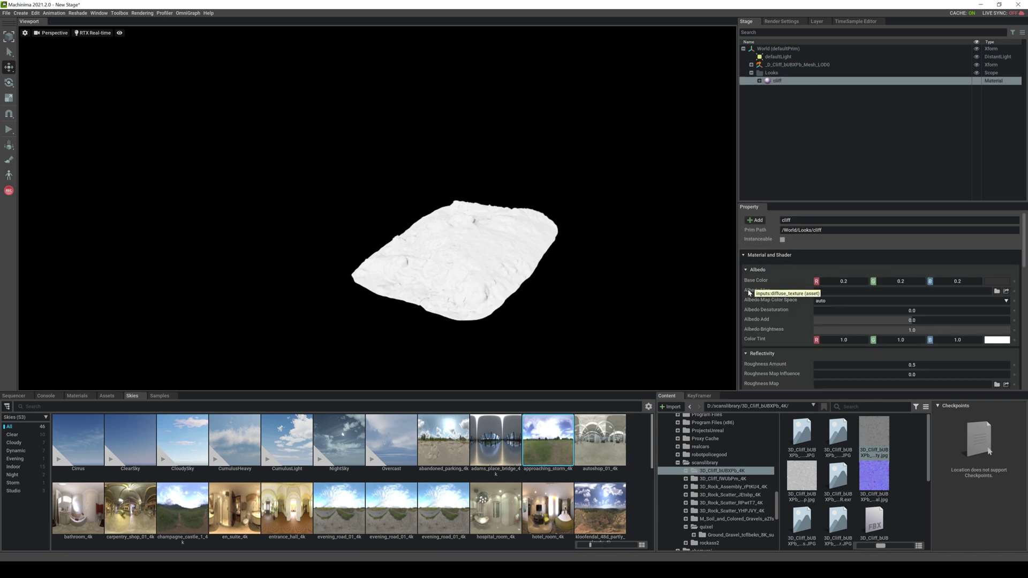
# Step: Assign 3D_Cliff_bUBXPb_4K_Albedo.JPG from the 3D_Cliff_bUBXPb_4K folder as the cliff material's albedo map
pyautogui.click(1005, 291)
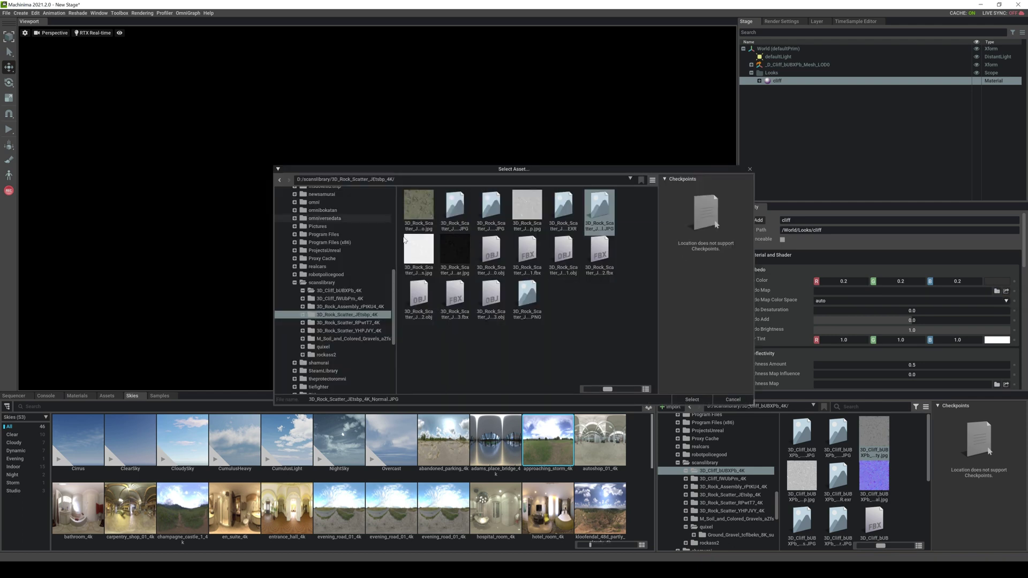
pyautogui.click(351, 291)
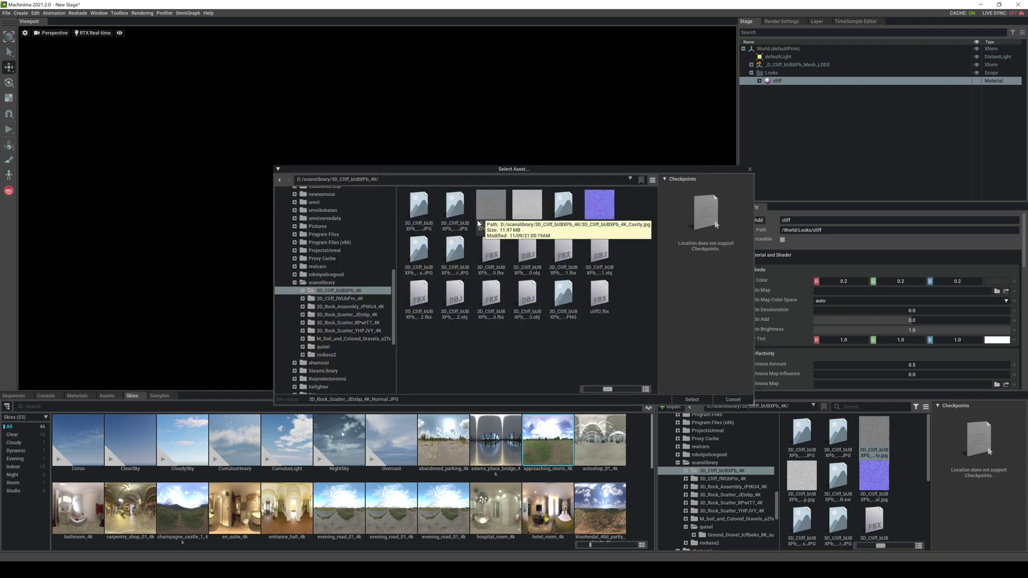
pyautogui.click(422, 216)
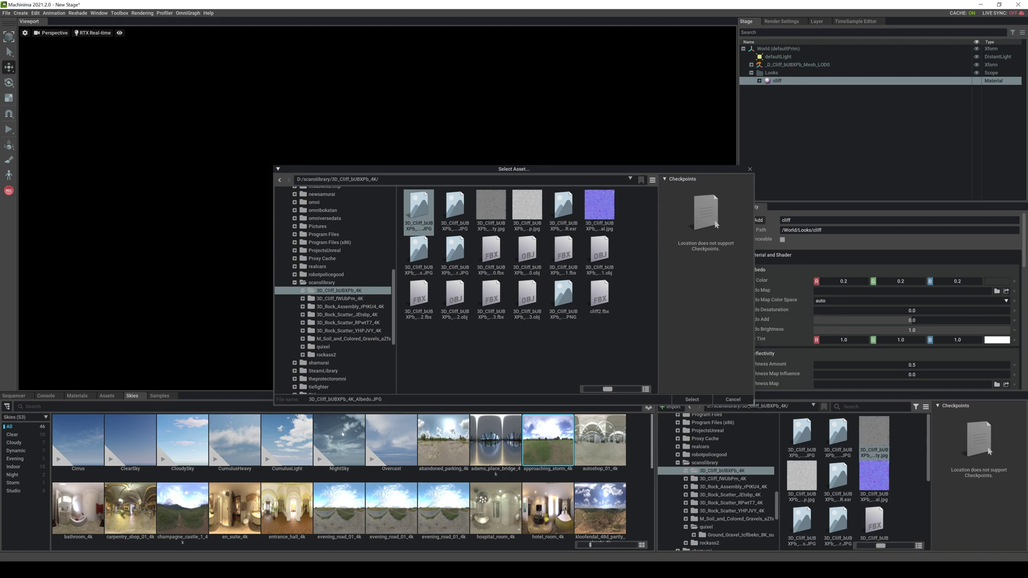
pyautogui.click(696, 400)
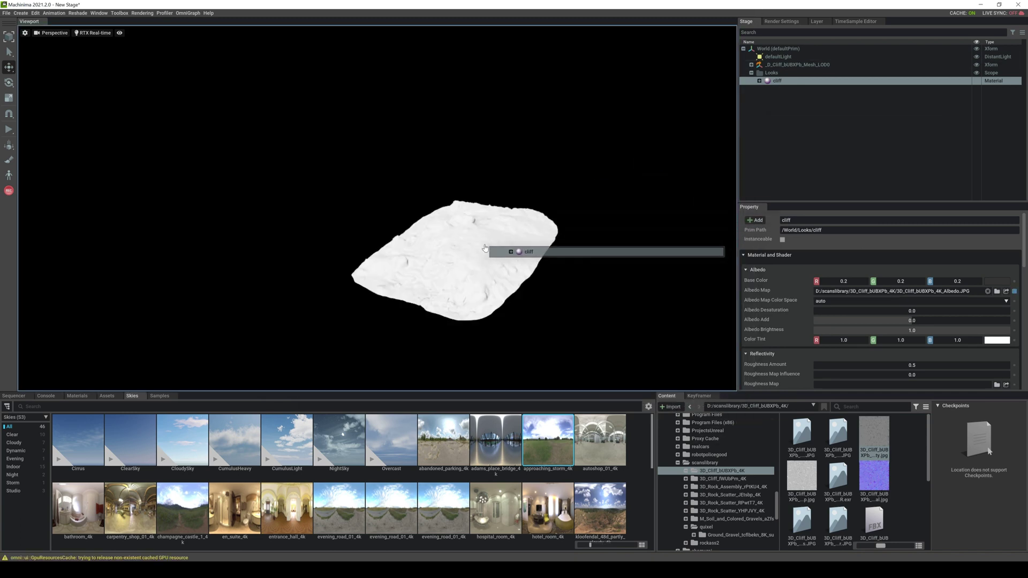
# Step: Apply the cliff material to the cliff mesh and inspect the textured surface up close
pyautogui.click(484, 245)
pyautogui.scroll(3, 487, 266)
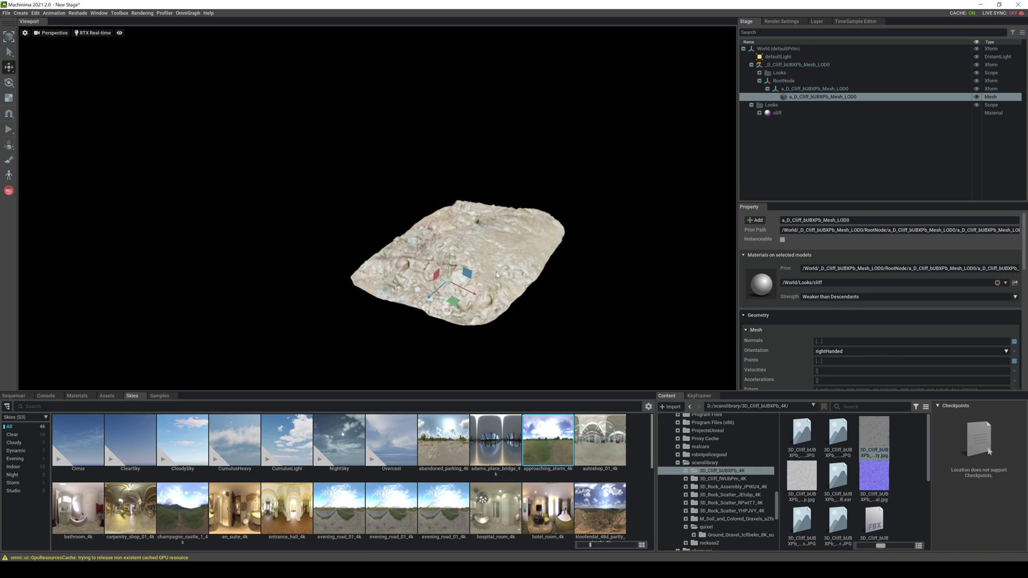
pyautogui.scroll(5, 524, 258)
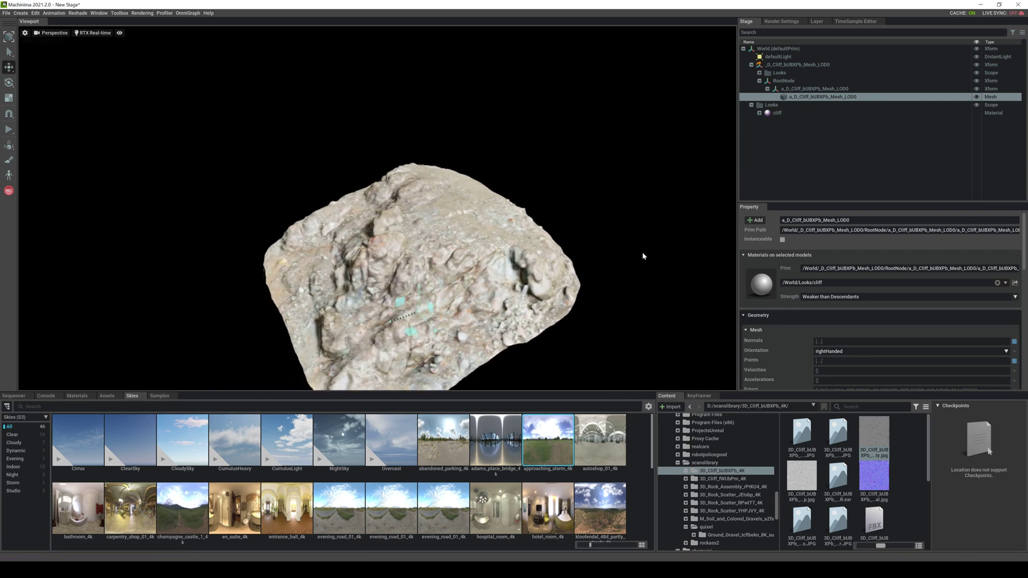
pyautogui.keyDown('alt'); pyautogui.moveTo(642, 252); pyautogui.dragTo(640, 245); pyautogui.keyUp('alt')
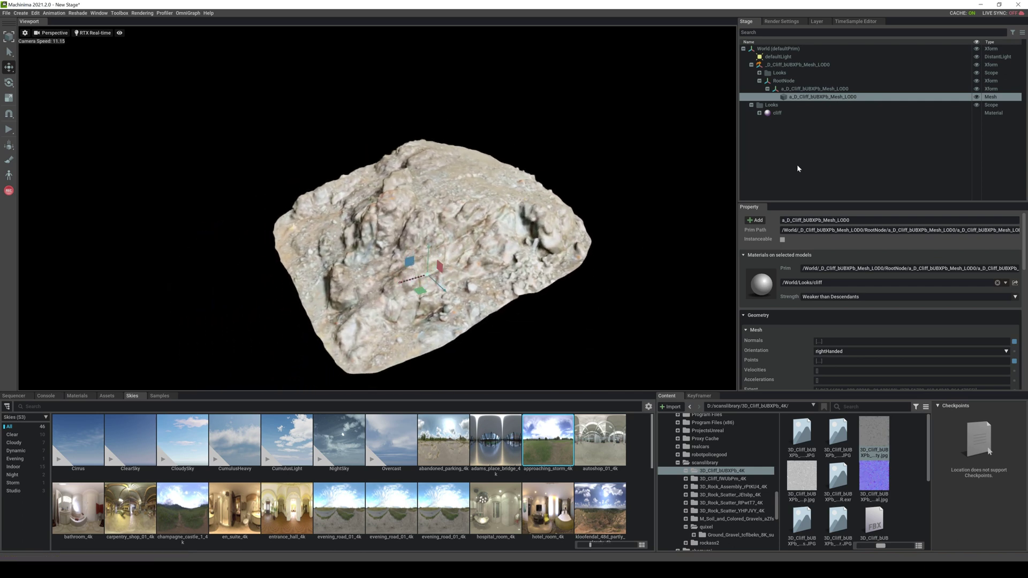
# Step: Assign 3D_Cliff_bUBXPb_4K_Roughness.JPG as the cliff material's roughness map
pyautogui.click(777, 113)
pyautogui.moveTo(1024, 243); pyautogui.dragTo(1025, 277)
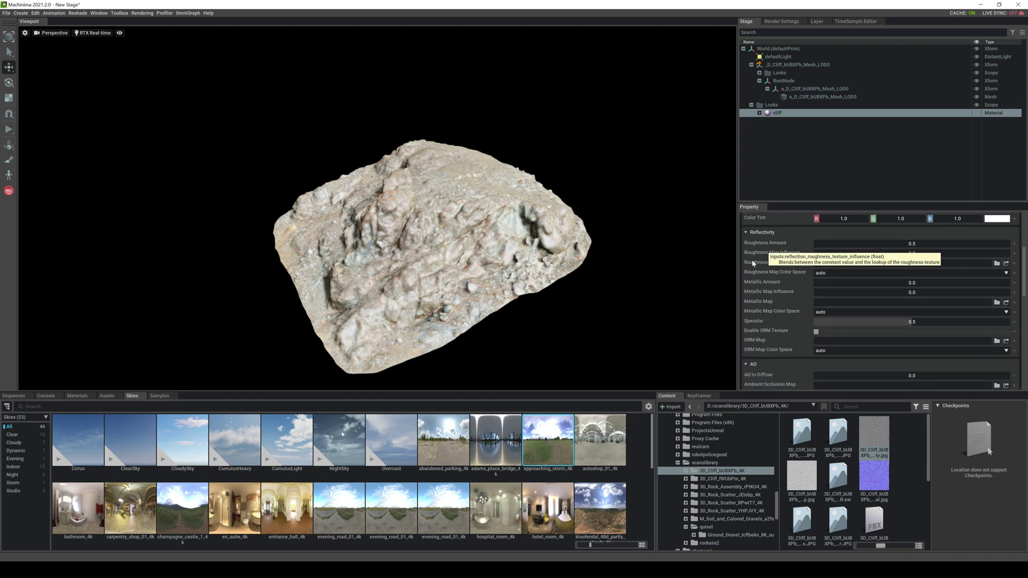
pyautogui.click(996, 263)
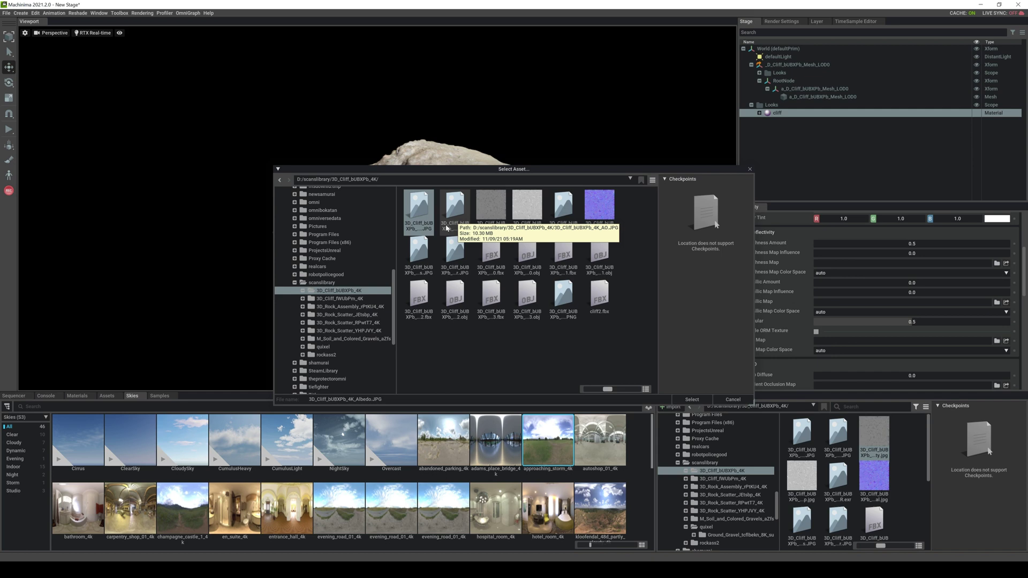
pyautogui.click(455, 206)
pyautogui.click(431, 255)
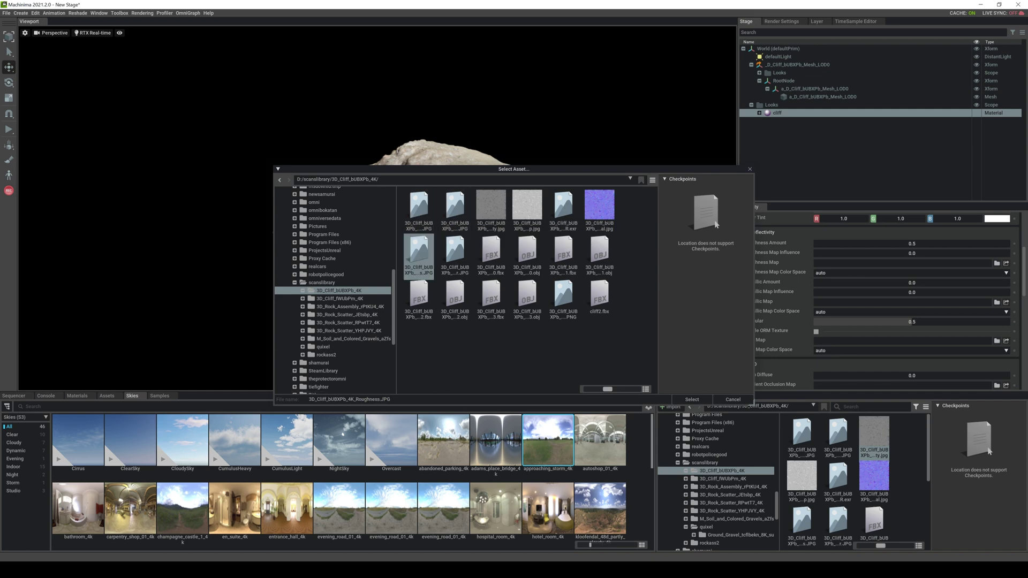
pyautogui.click(696, 401)
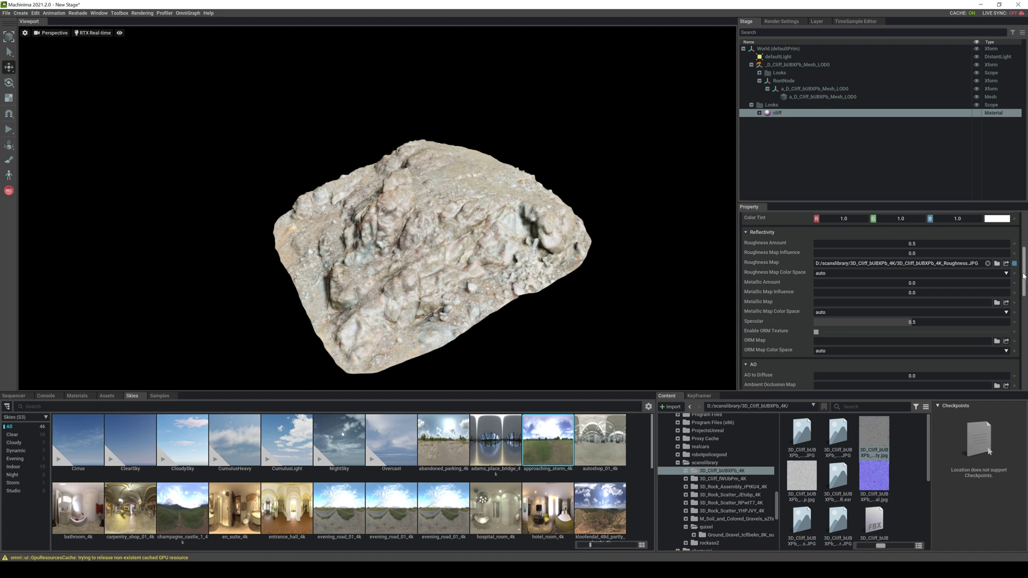
# Step: Try the raw color space for the cliff material's albedo map, and settle on sRGB
pyautogui.moveTo(1023, 275); pyautogui.dragTo(1021, 252)
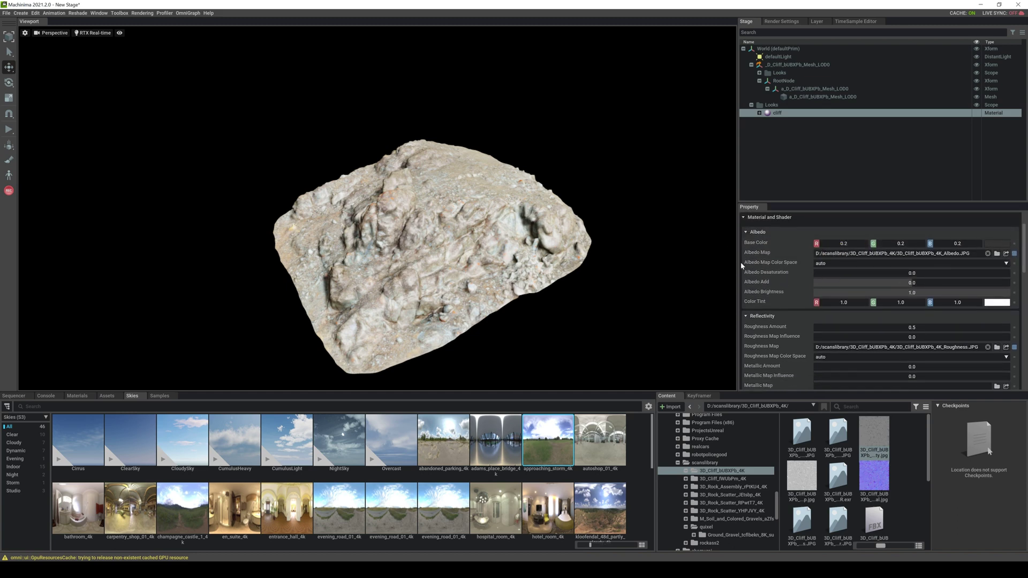
pyautogui.click(833, 264)
pyautogui.click(824, 279)
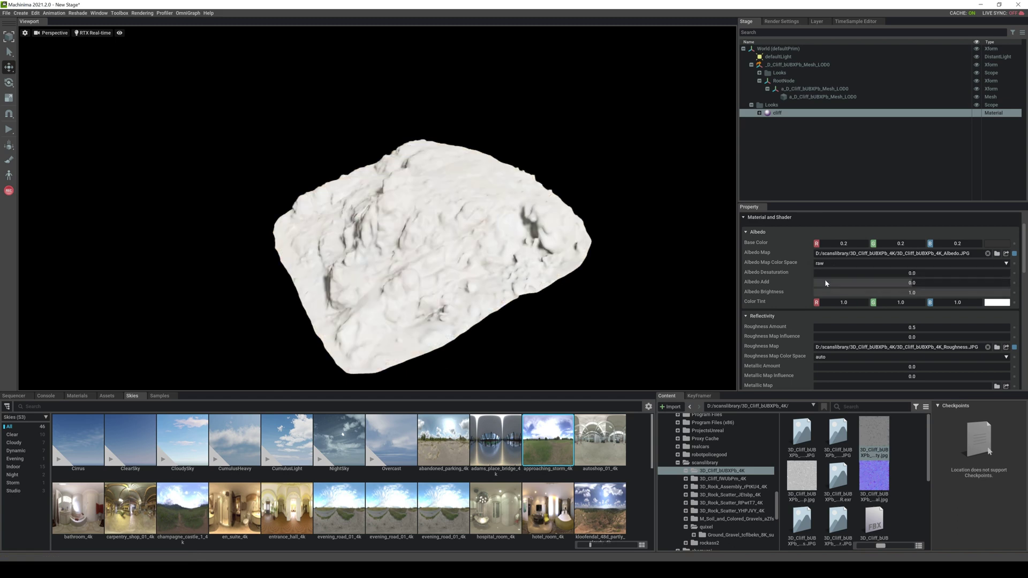
pyautogui.click(817, 265)
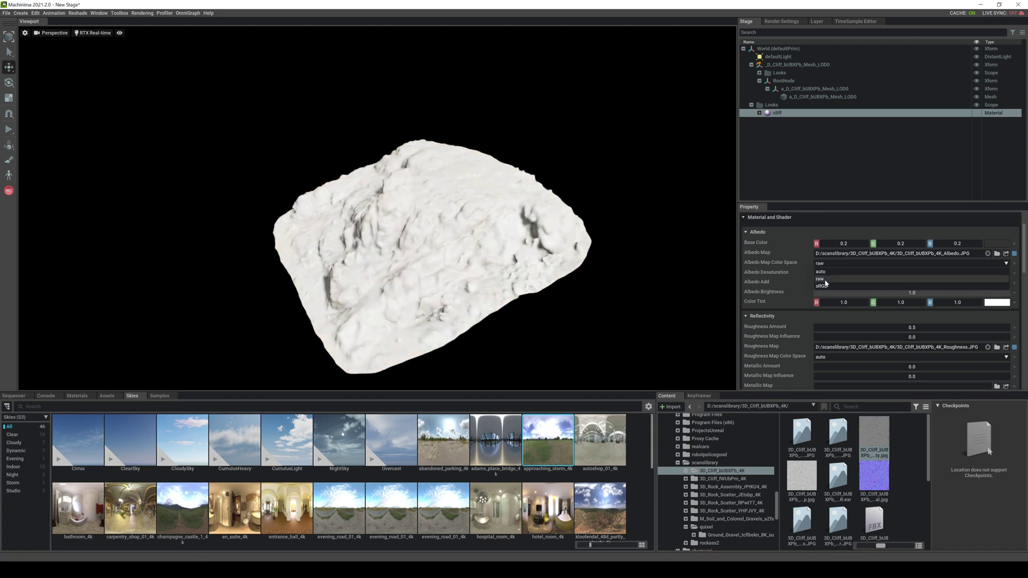
pyautogui.click(827, 287)
# Step: Assign 3D_Cliff_bUBXPb_4K_AO.JPG as the cliff material's ambient occlusion map
pyautogui.scroll(-2, 827, 300)
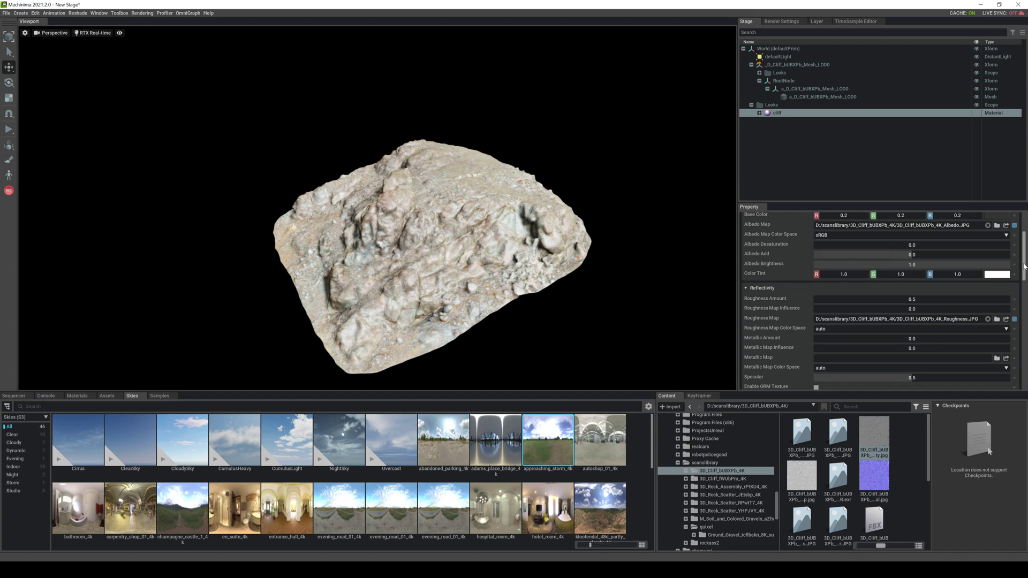
pyautogui.moveTo(1024, 266); pyautogui.dragTo(1023, 297)
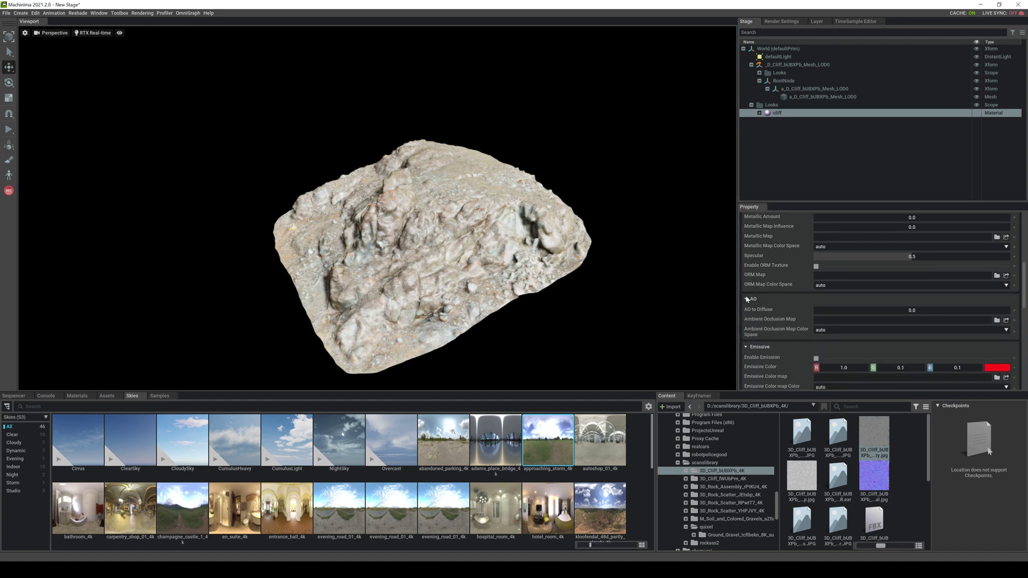
pyautogui.click(997, 320)
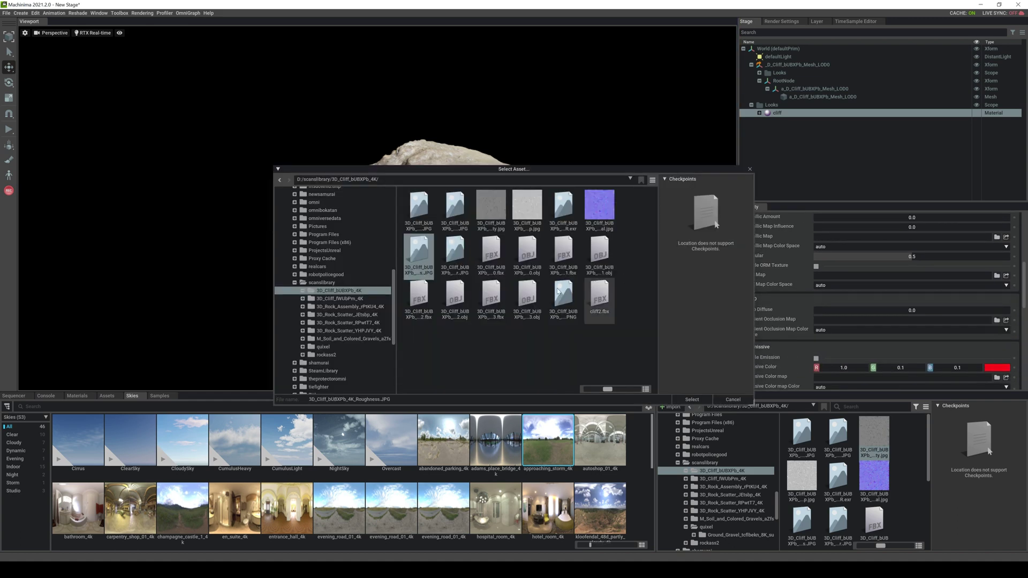
pyautogui.click(455, 210)
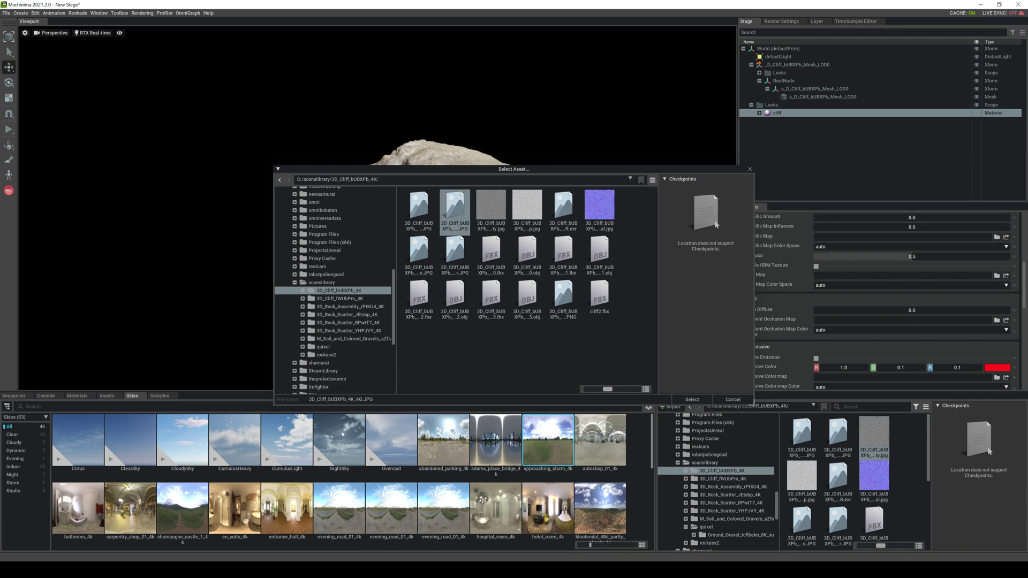
pyautogui.click(695, 399)
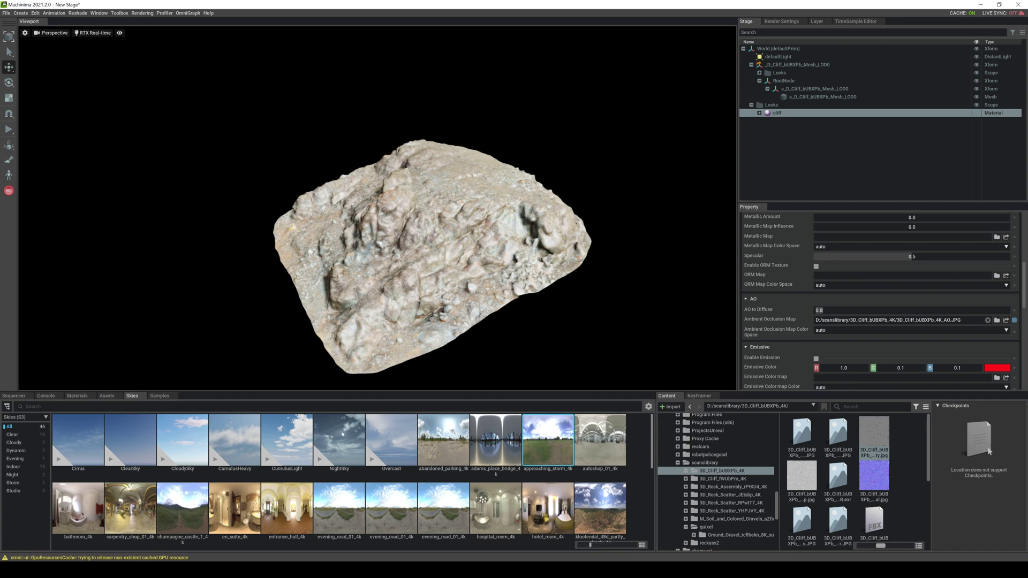
# Step: Test the cliff material's AO to Diffuse amount at 1, and settle on 0.2
pyautogui.write('1')
pyautogui.press('Return')
pyautogui.keyDown('alt'); pyautogui.moveTo(497, 226); pyautogui.dragTo(930, 251); pyautogui.keyUp('alt')
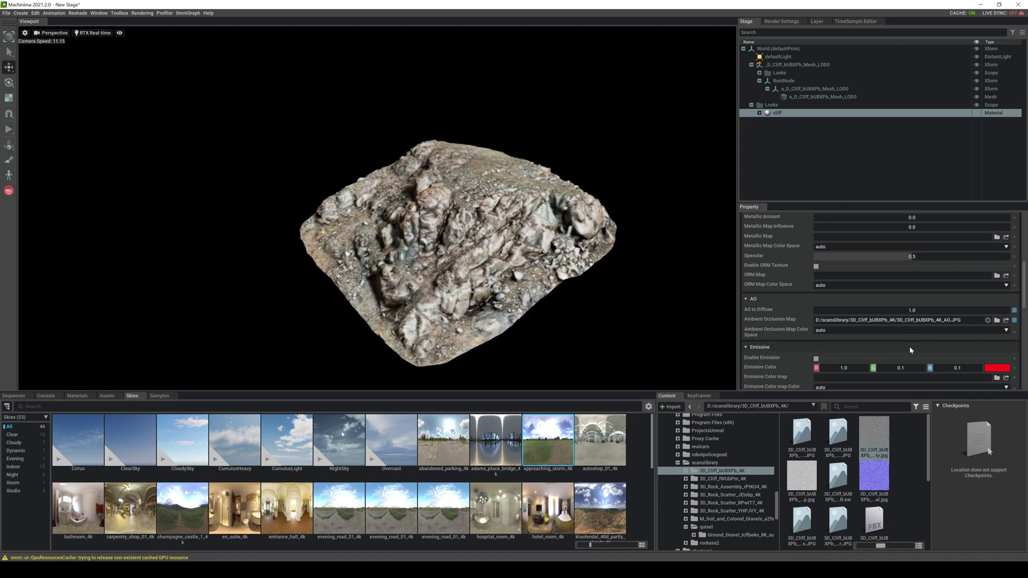
pyautogui.doubleClick(913, 313)
pyautogui.write('0.2')
pyautogui.press('Return')
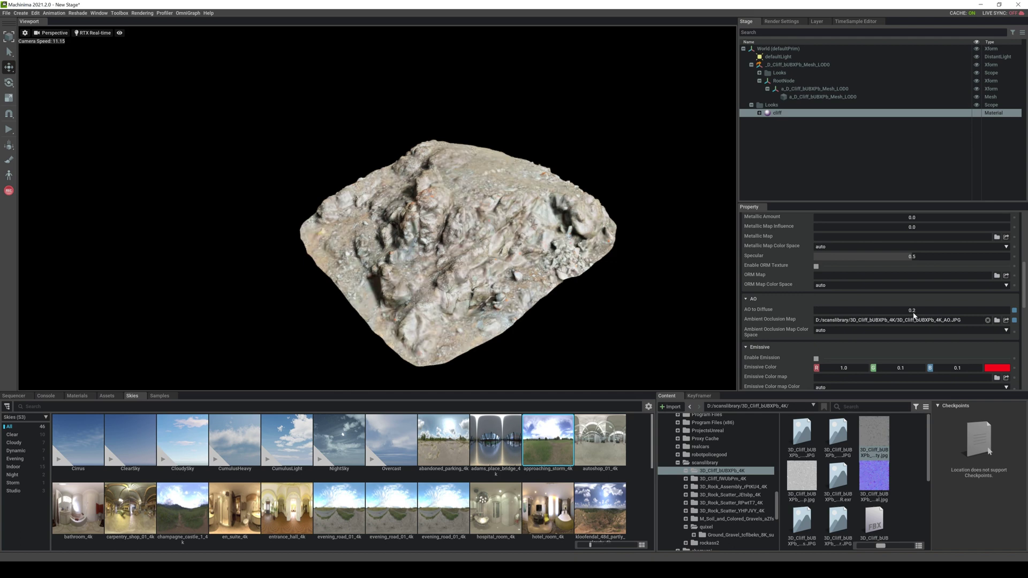
# Step: Assign 3D_Cliff_bUBXPb_4K_Normal.jpg as the cliff material's normal map
pyautogui.scroll(-2, 827, 324)
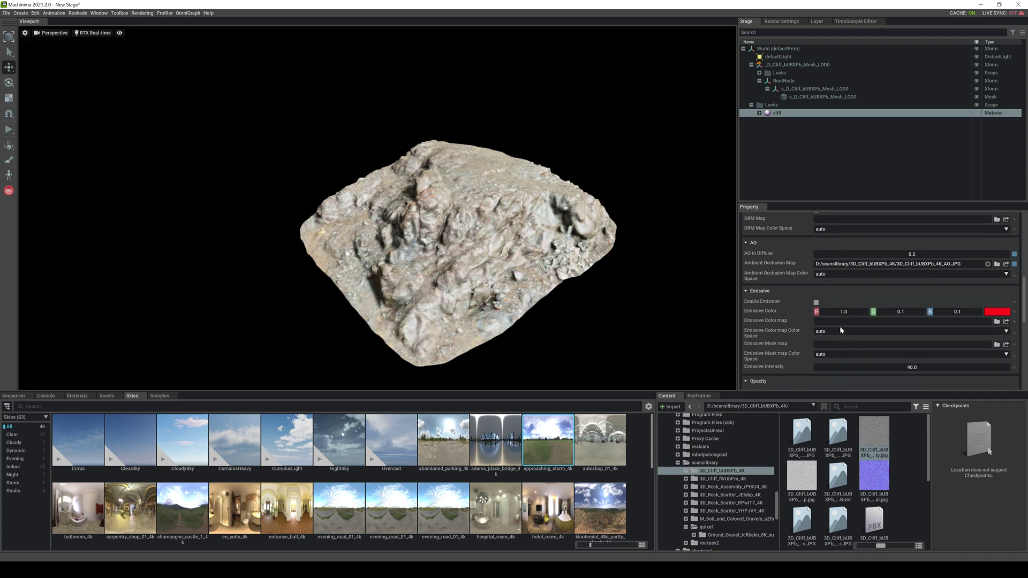
pyautogui.scroll(-3, 872, 294)
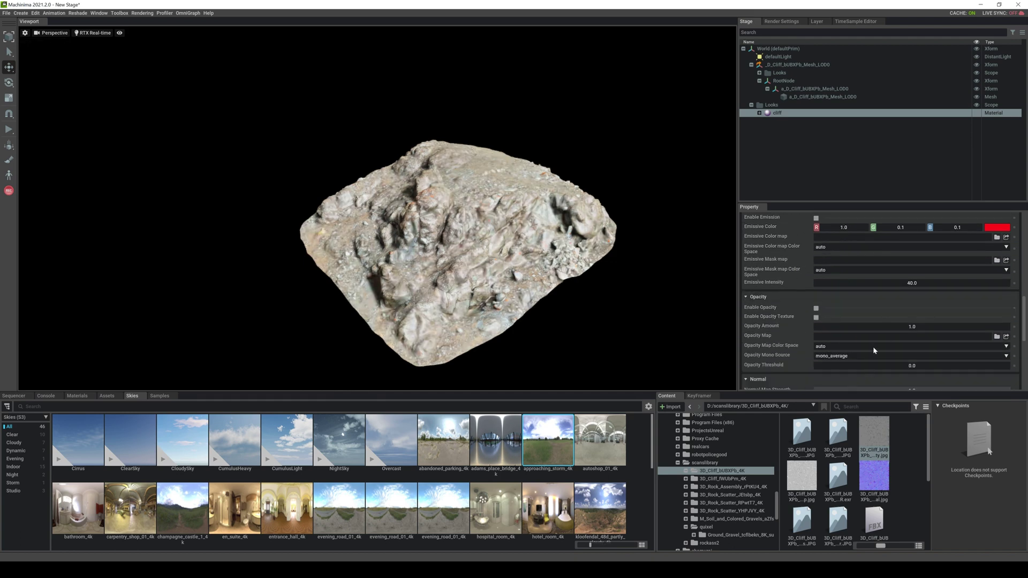
pyautogui.scroll(-4, 835, 316)
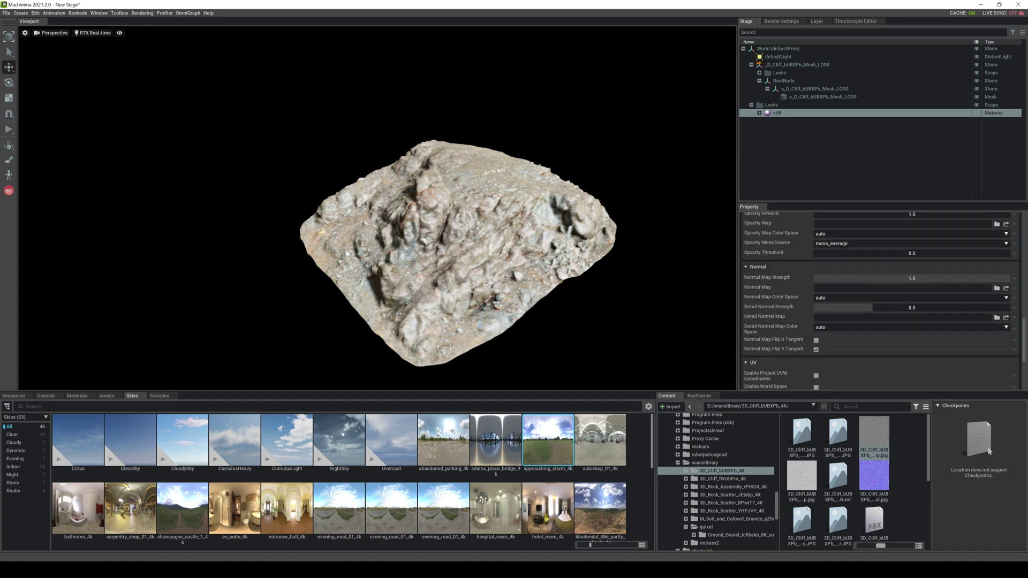
pyautogui.click(997, 288)
pyautogui.click(598, 211)
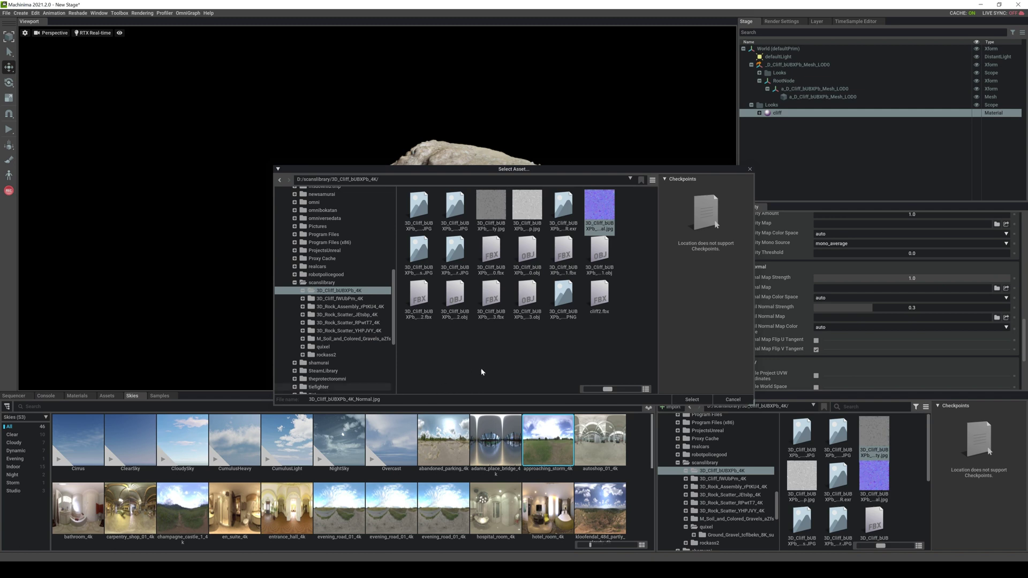
pyautogui.click(686, 400)
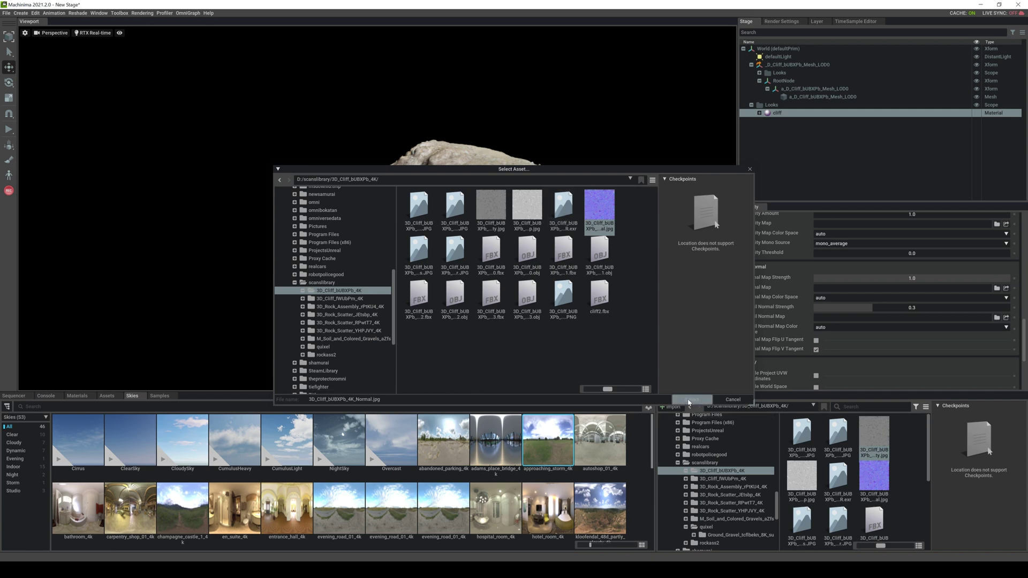
pyautogui.click(689, 400)
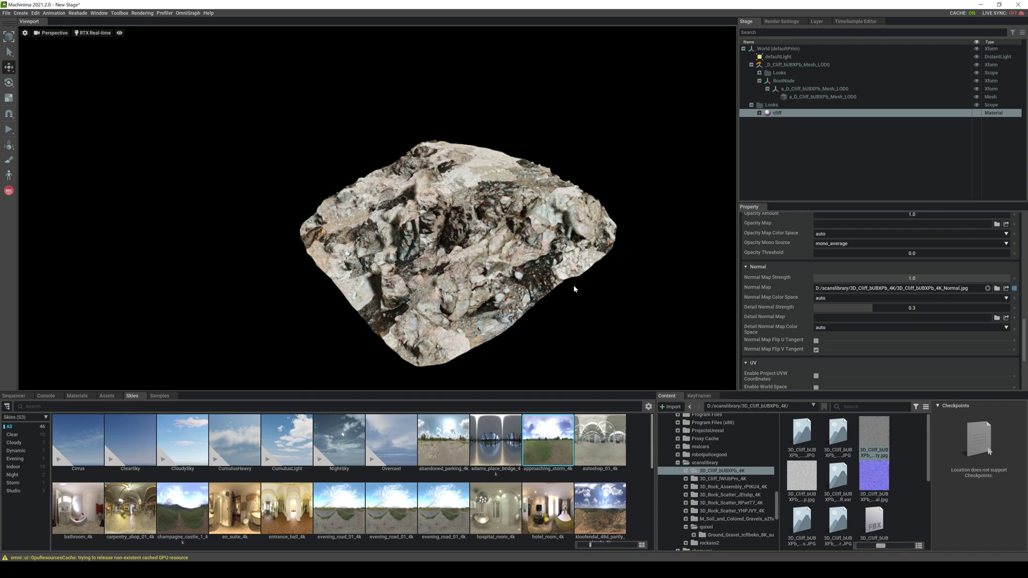
# Step: Inspect the cliff surface up close and set the normal map's color space to raw
pyautogui.moveTo(636, 289); pyautogui.dragTo(669, 282, button='right')
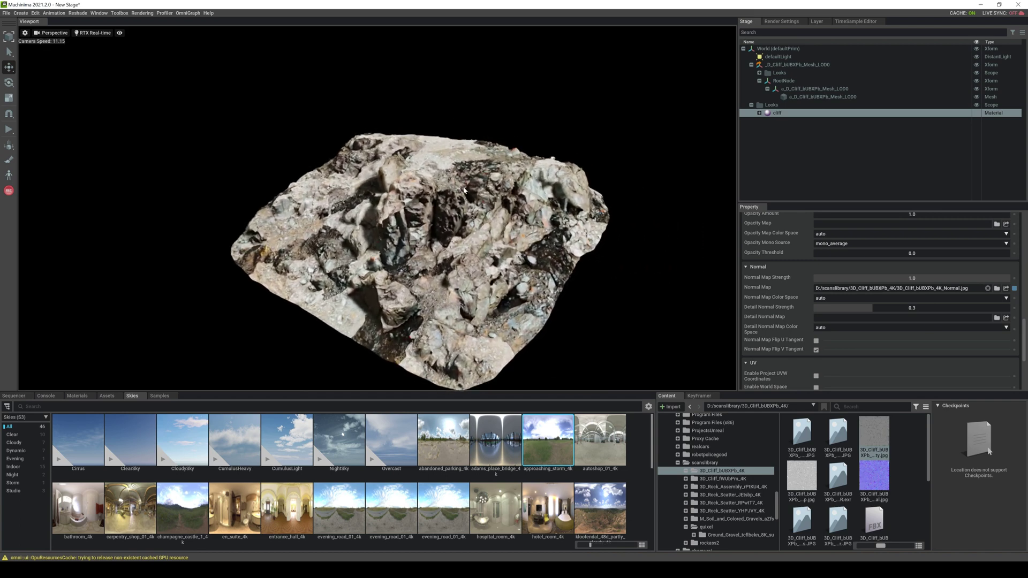
pyautogui.moveTo(463, 190); pyautogui.dragTo(484, 189, button='right')
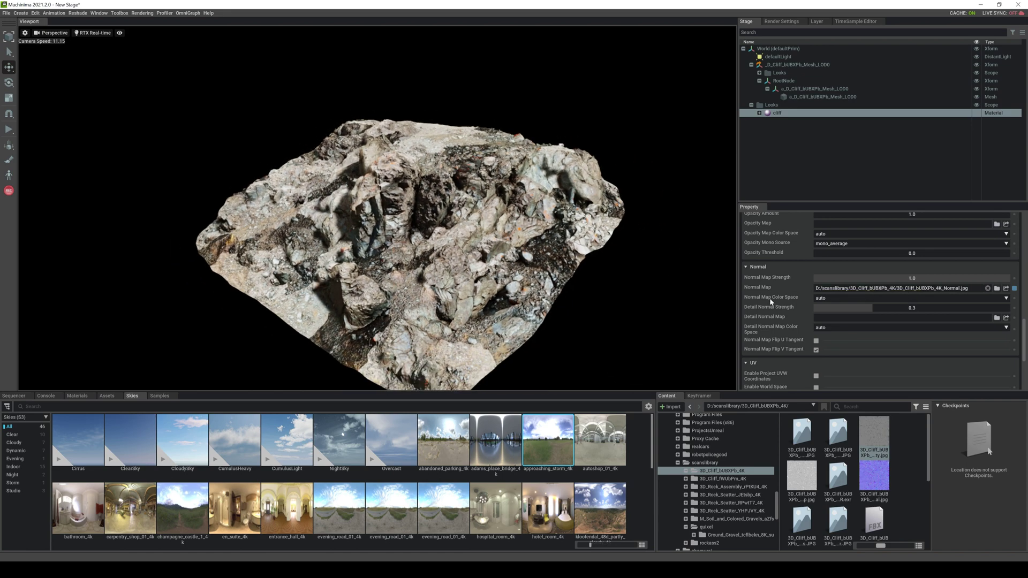
pyautogui.click(825, 298)
pyautogui.click(846, 317)
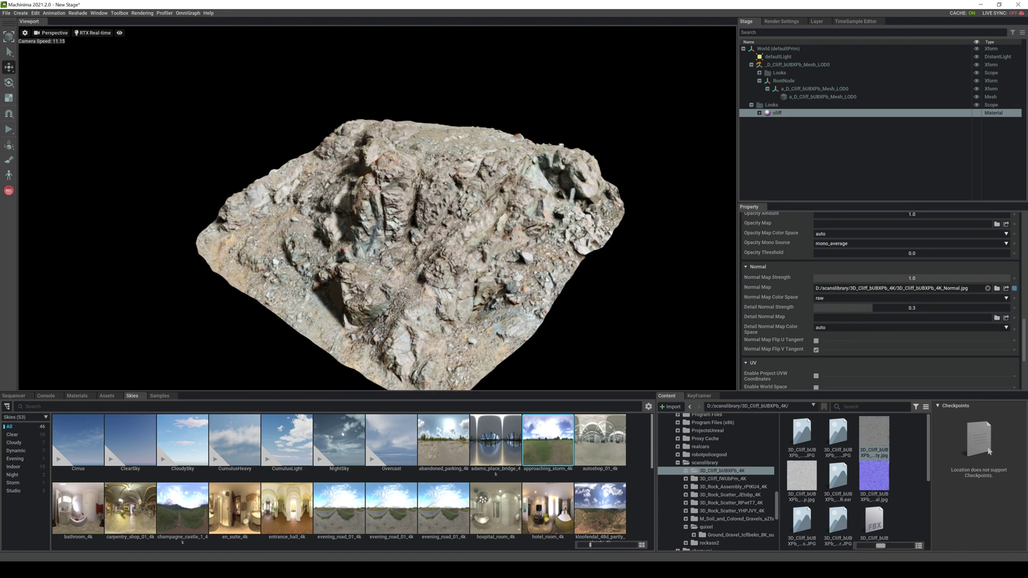
# Step: Test the cliff material's normal map strength at 2, 0.2 and 0.5, and settle on 1.5
pyautogui.moveTo(547, 279)
pyautogui.mouseDown(button='right')
pyautogui.moveTo(627, 270)
pyautogui.moveTo(522, 268)
pyautogui.moveTo(518, 253)
pyautogui.mouseUp(button='right')
pyautogui.scroll(4, 518, 253)
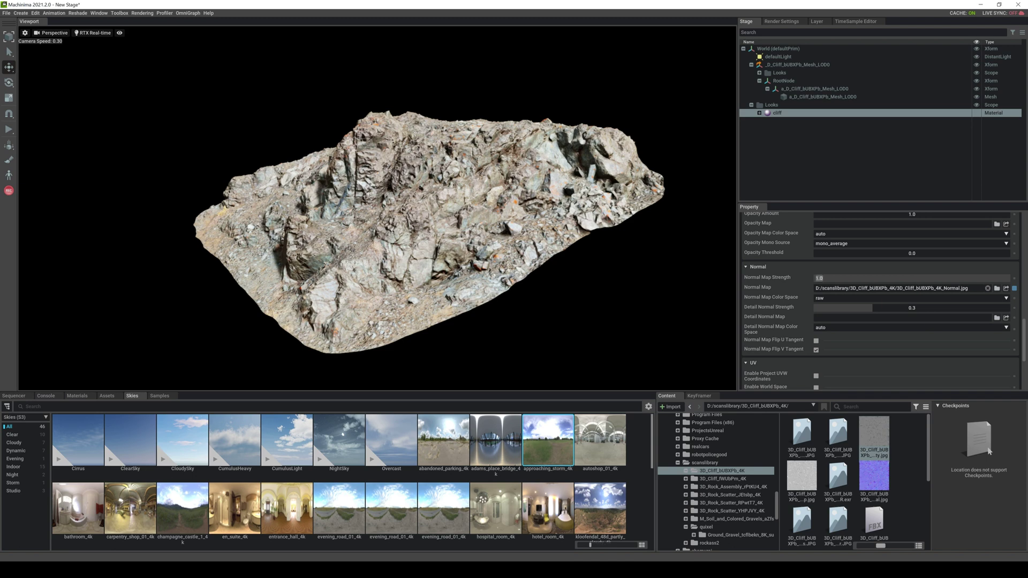
pyautogui.write('2')
pyautogui.press('Tab')
pyautogui.moveTo(662, 250); pyautogui.dragTo(439, 238, button='right')
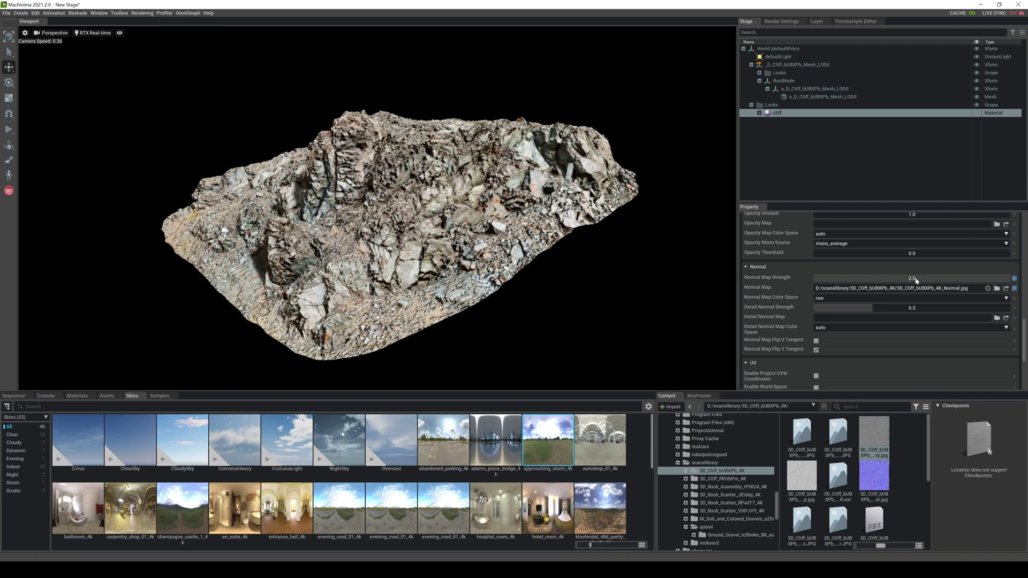
pyautogui.write('0.2')
pyautogui.press('Return')
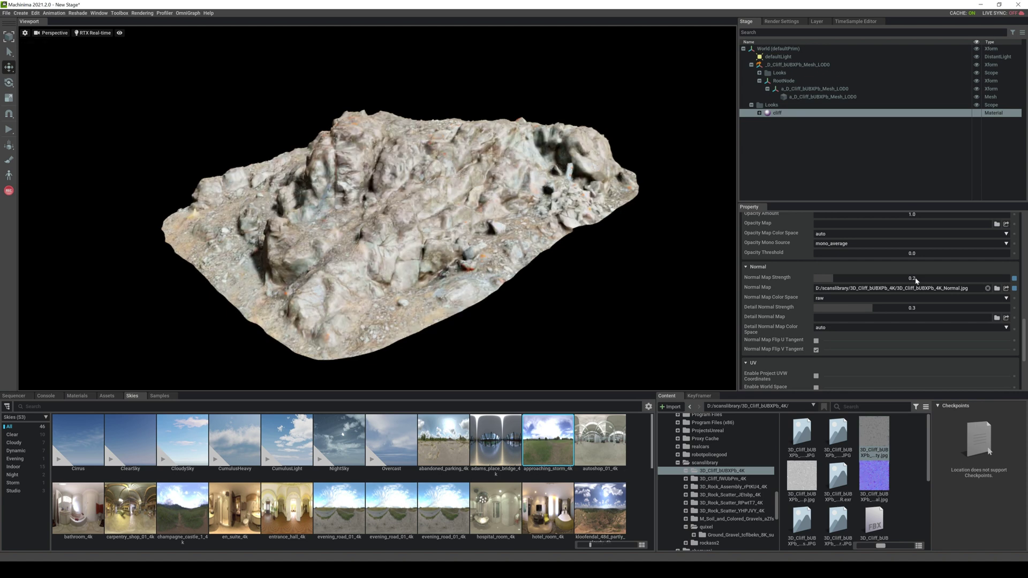
pyautogui.write('0.5')
pyautogui.doubleClick(915, 281)
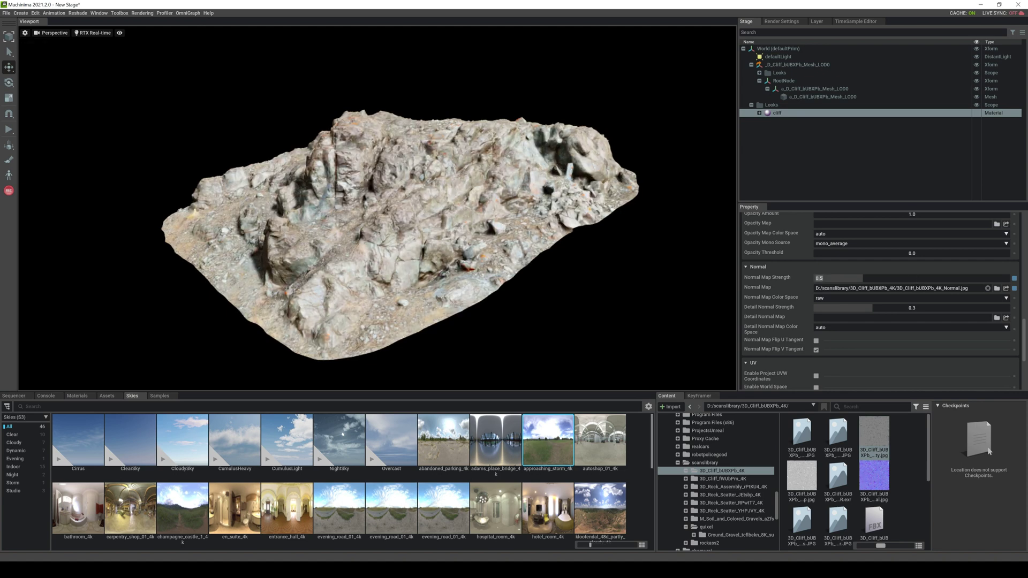
pyautogui.write('1.5')
pyautogui.press('Return')
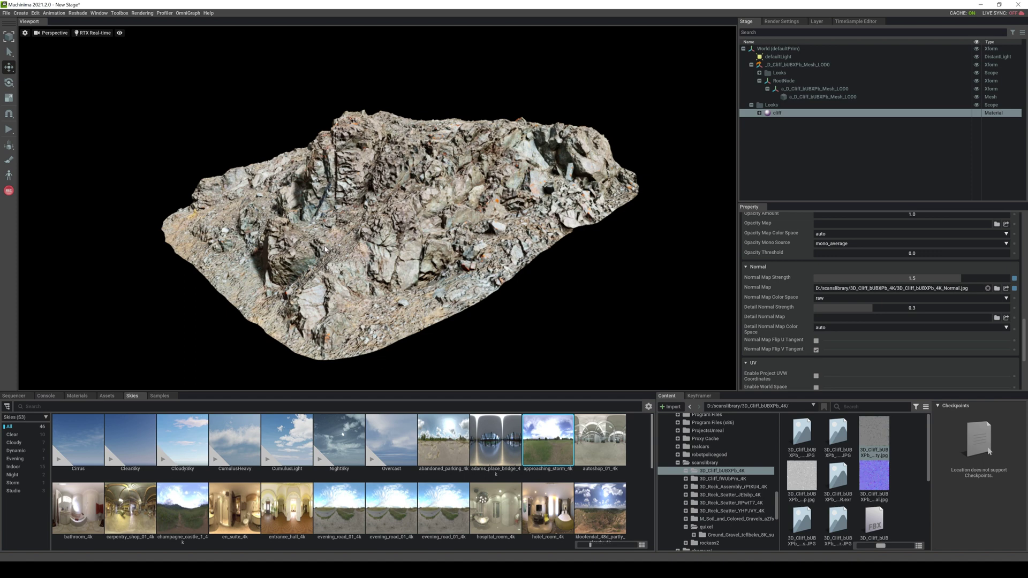
pyautogui.moveTo(325, 249); pyautogui.dragTo(446, 262, button='right')
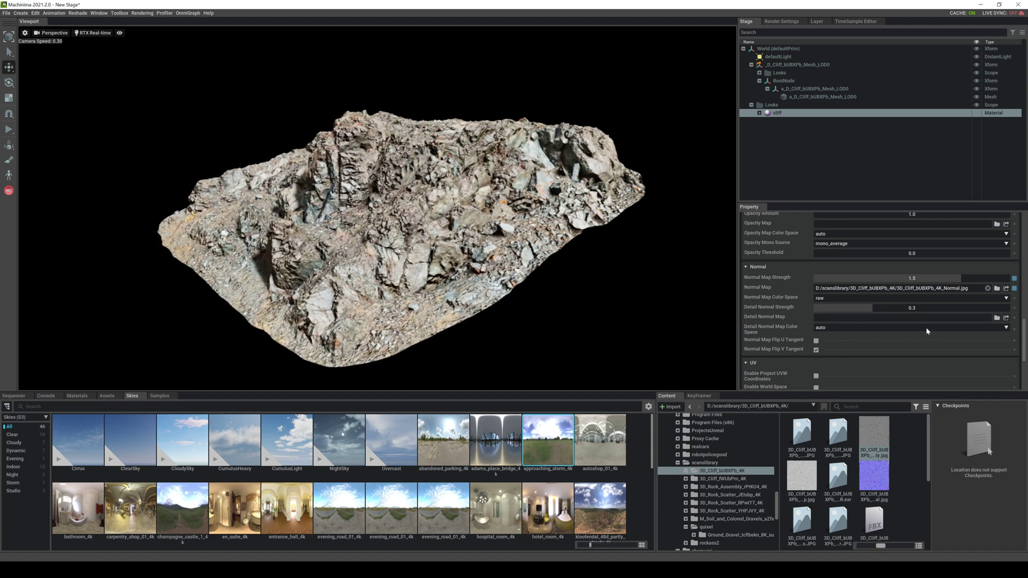
# Step: Try a texture scale of 2 in the cliff material's UV settings, and reset the scale to its default
pyautogui.scroll(-1, 883, 331)
pyautogui.scroll(2, 848, 331)
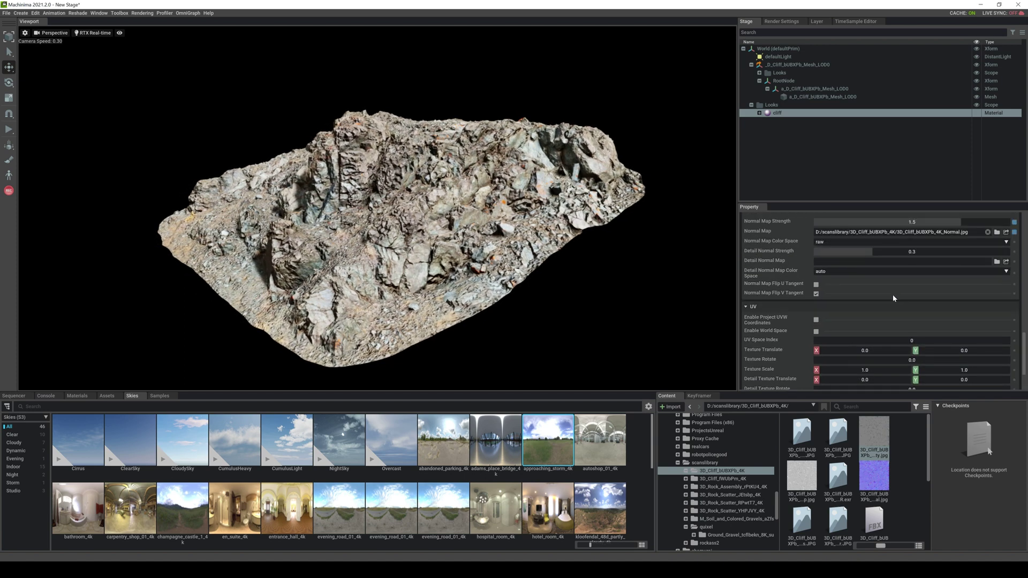
pyautogui.scroll(-1, 824, 298)
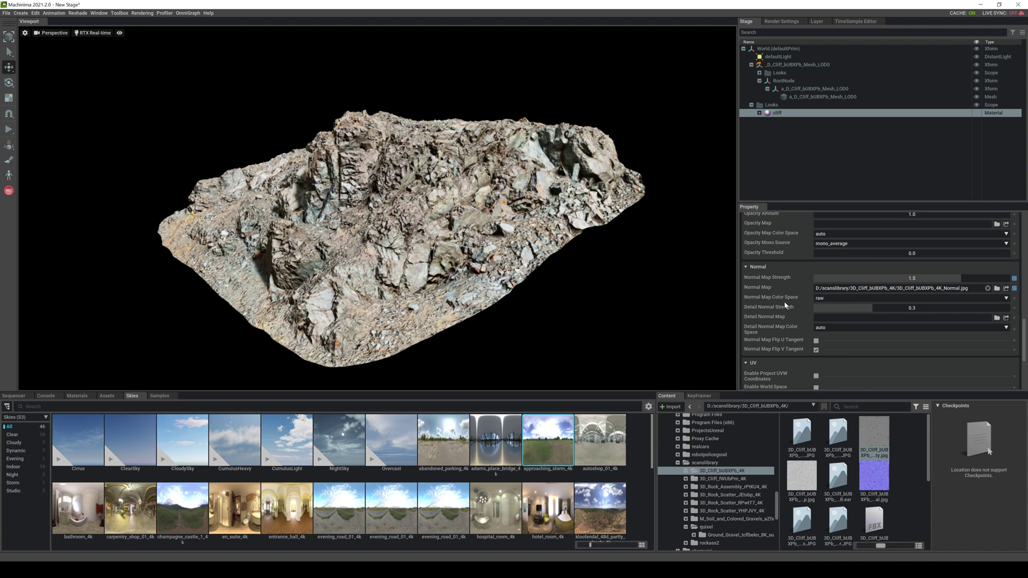
pyautogui.scroll(-2, 831, 314)
pyautogui.scroll(-2, 819, 300)
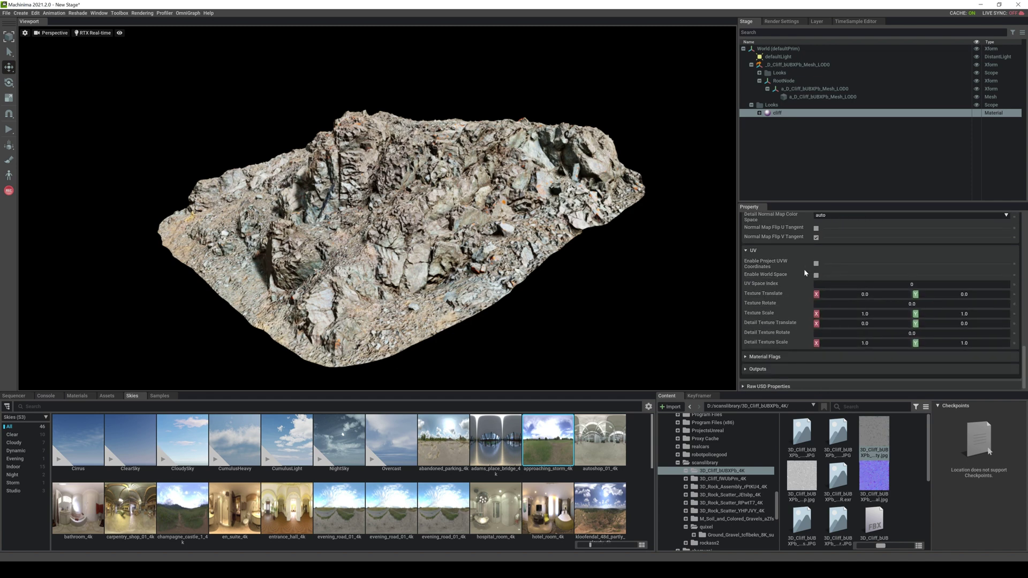
pyautogui.doubleClick(866, 314)
pyautogui.write('2')
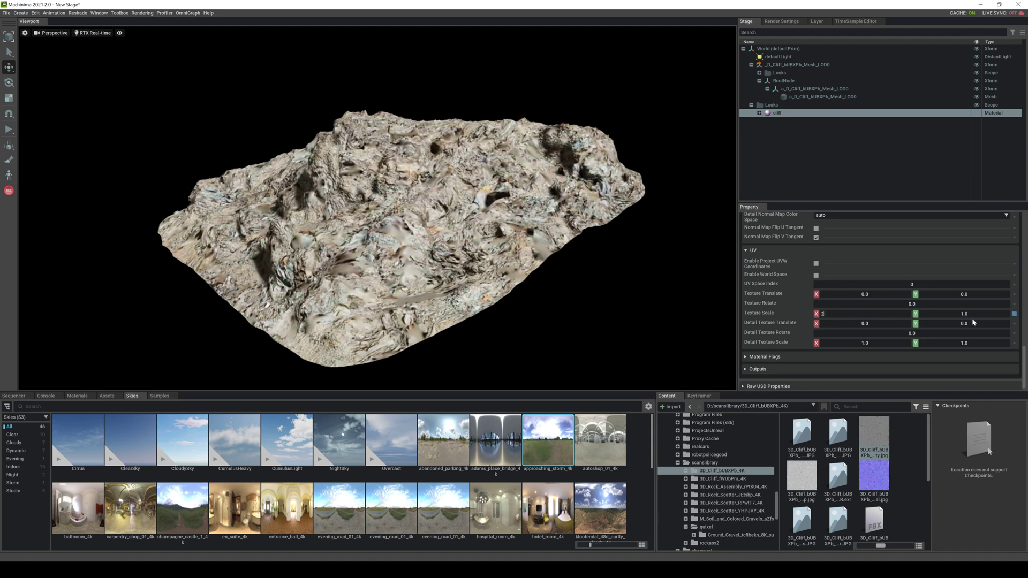
pyautogui.write('2')
pyautogui.moveTo(473, 244); pyautogui.dragTo(437, 240, button='right')
pyautogui.click(1015, 316)
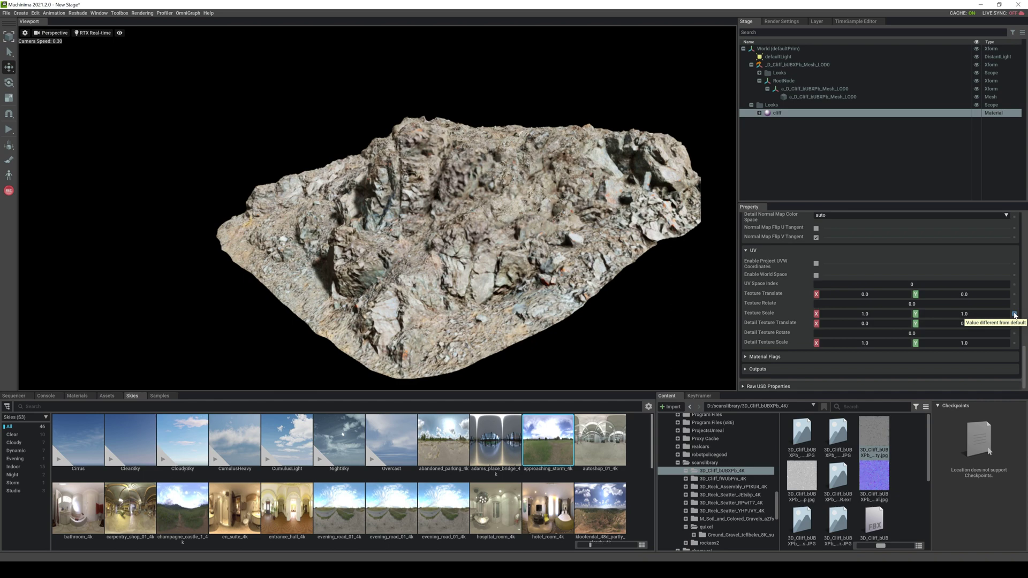
# Step: Rotate the cliff mesh so that its base lies roughly level
pyautogui.scroll(3, 527, 195)
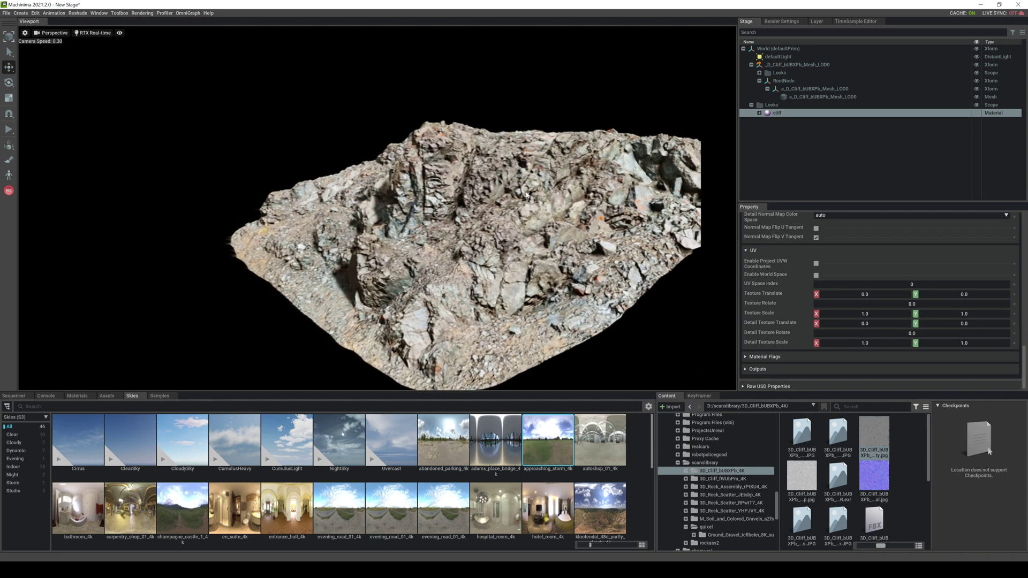
pyautogui.press('a')
pyautogui.moveTo(525, 194); pyautogui.dragTo(626, 194, button='right')
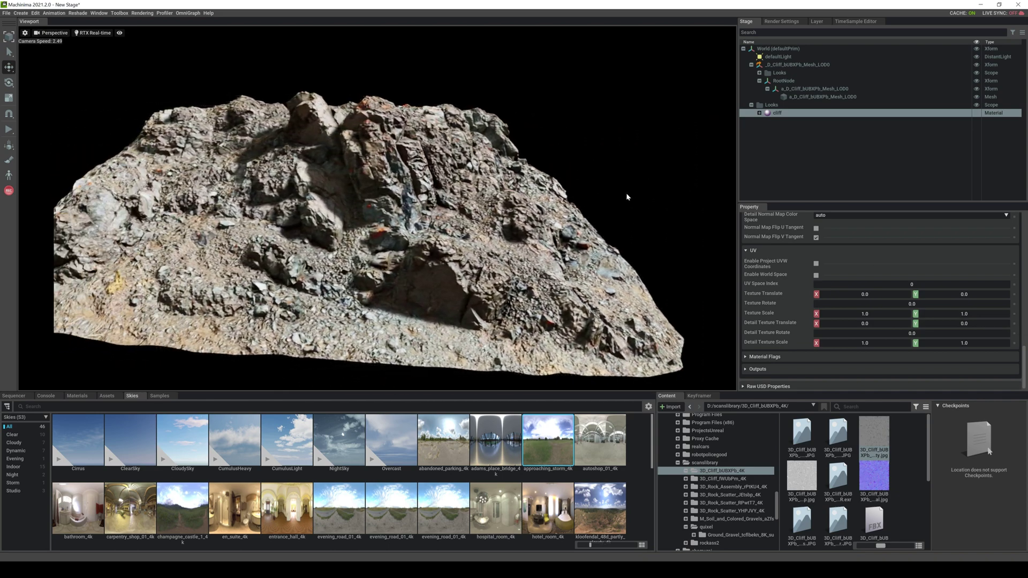
pyautogui.press('s')
pyautogui.click(390, 199)
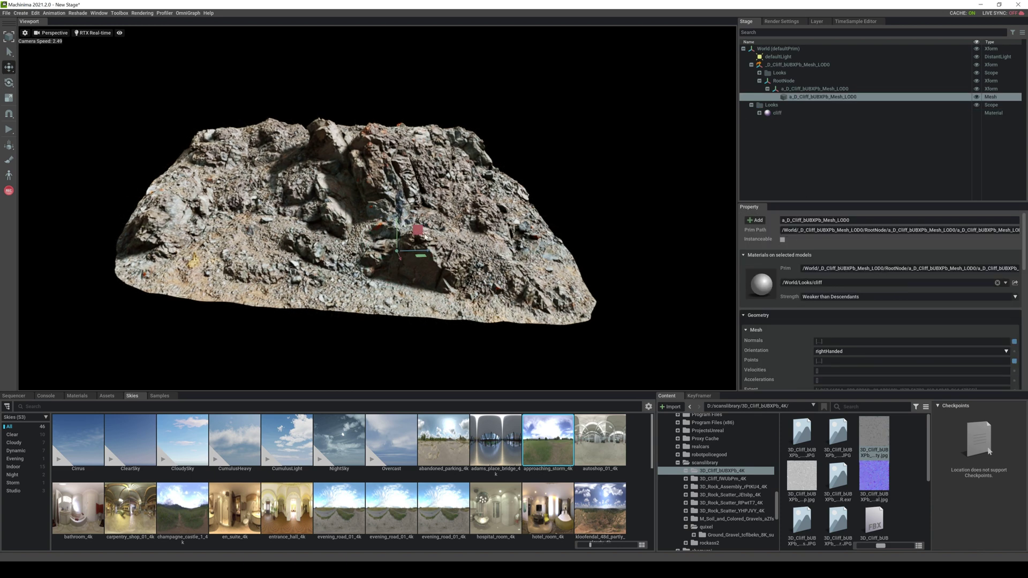
pyautogui.press('e')
pyautogui.moveTo(425, 236); pyautogui.dragTo(403, 245)
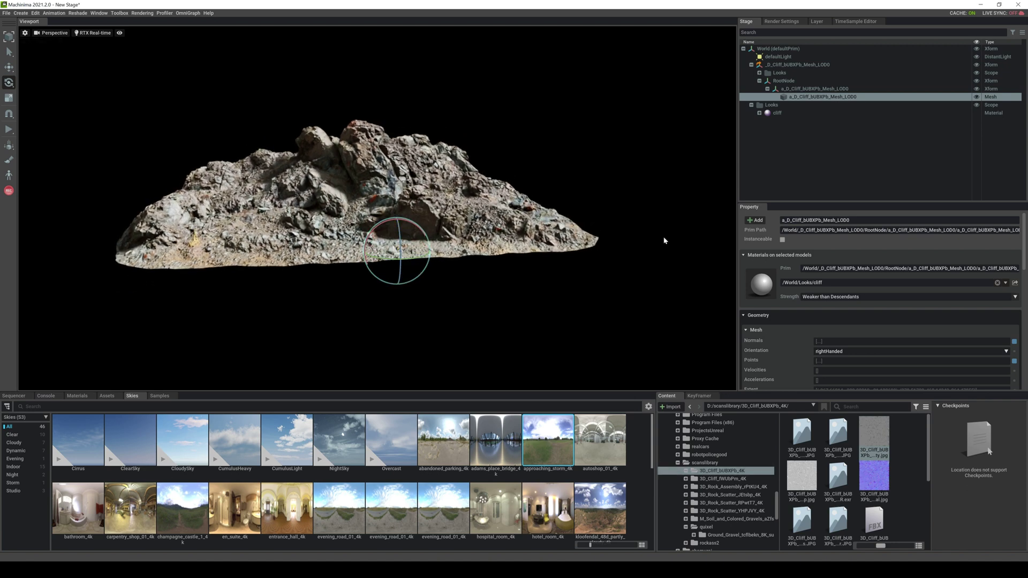
pyautogui.press('s')
pyautogui.moveTo(664, 238); pyautogui.dragTo(657, 235, button='right')
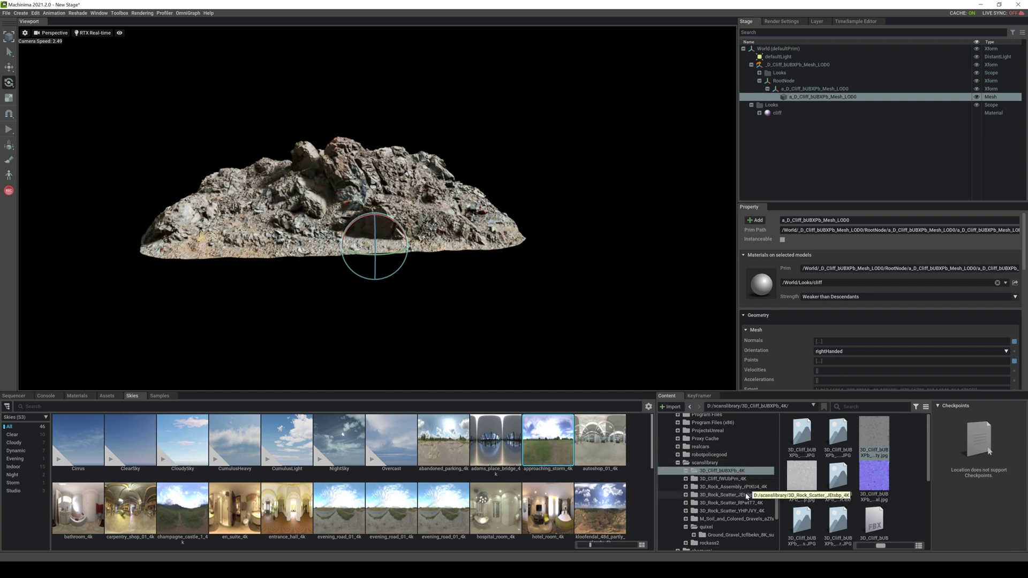
# Step: Place the LOD0 OBJ mesh from the 3D_Rock_Scatter_JEtsbp_4K folder in the scene beside the cliff
pyautogui.click(747, 494)
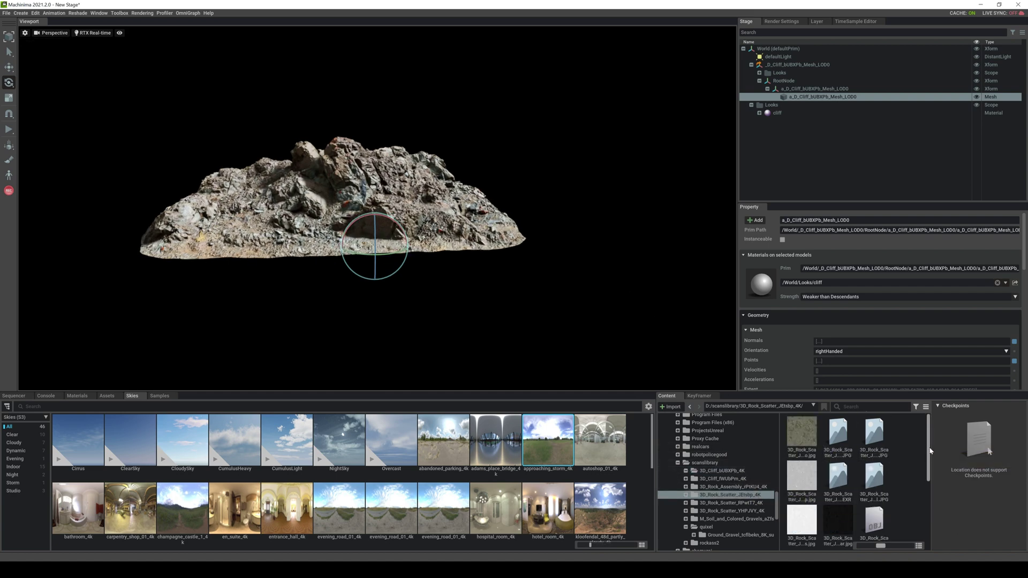
pyautogui.moveTo(929, 451); pyautogui.dragTo(930, 471)
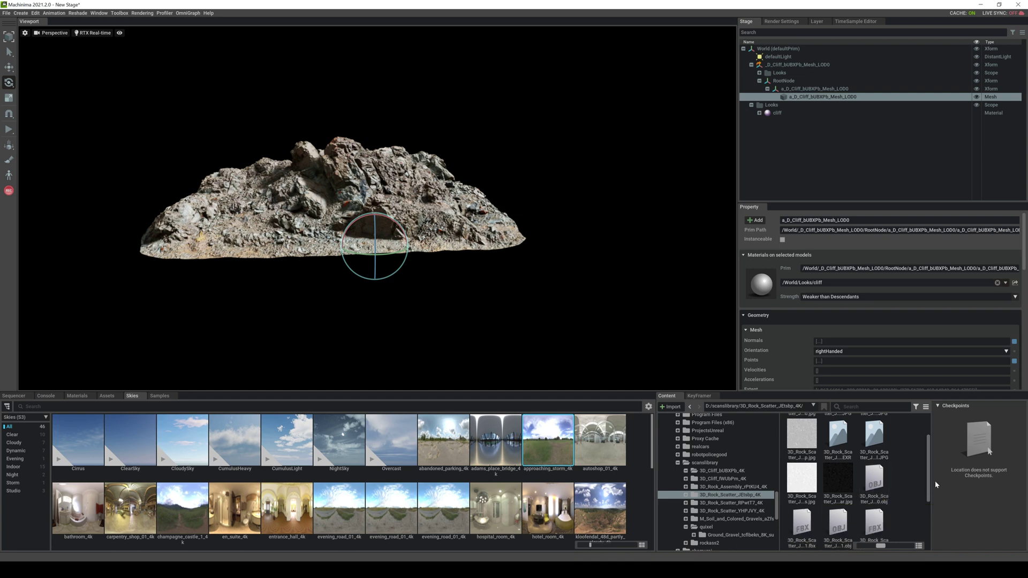
pyautogui.moveTo(874, 480); pyautogui.dragTo(584, 263)
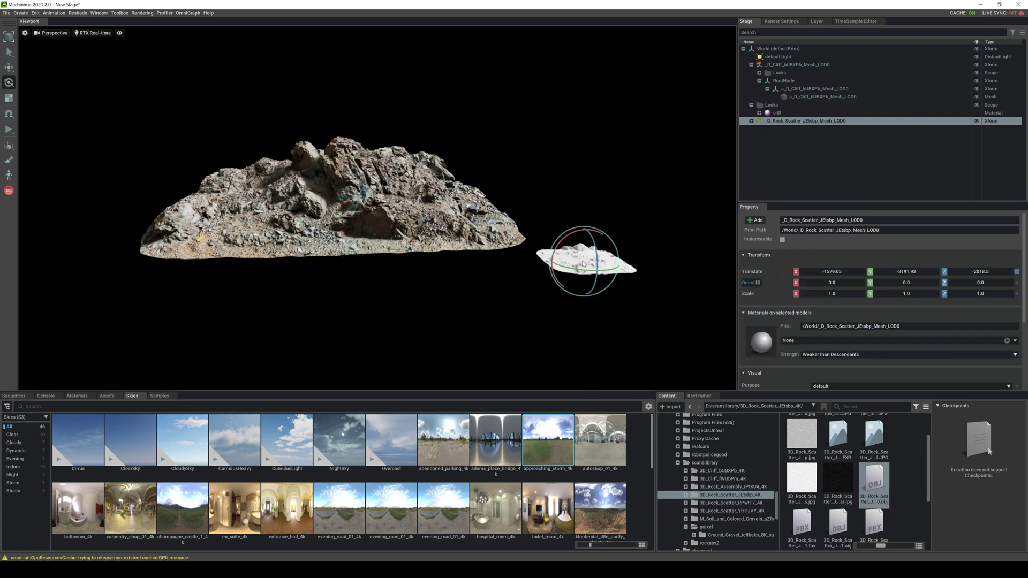
# Step: Scale the rock scatter model to 2 on the X, Y and Z axes
pyautogui.doubleClick(831, 293)
pyautogui.write('22')
pyautogui.press('Tab')
pyautogui.write('2')
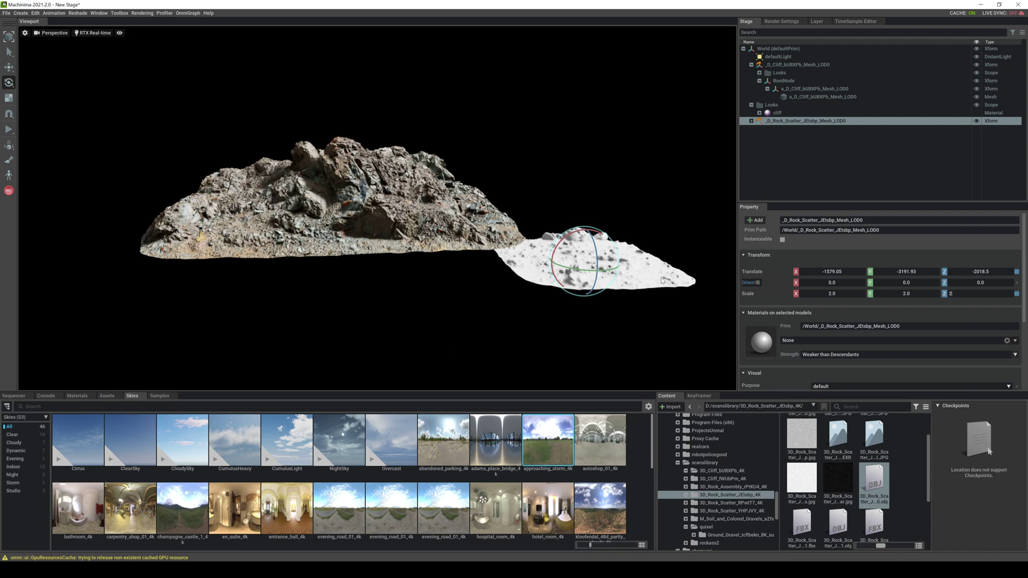
pyautogui.moveTo(646, 275); pyautogui.dragTo(604, 280, button='middle')
pyautogui.scroll(1, 854, 471)
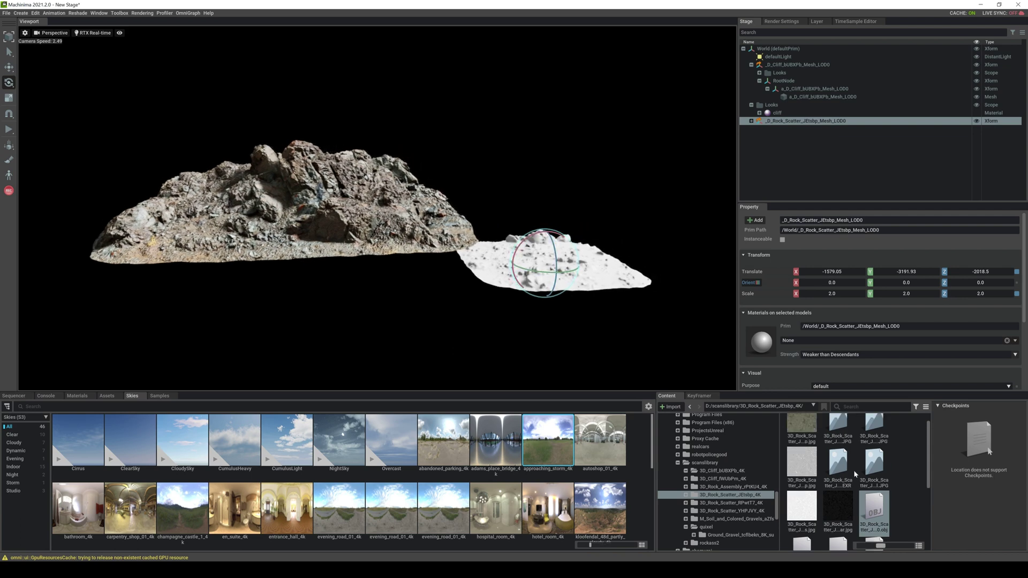
# Step: Create a new OmniPBR material and rename it scatter
pyautogui.click(21, 13)
pyautogui.moveTo(34, 89)
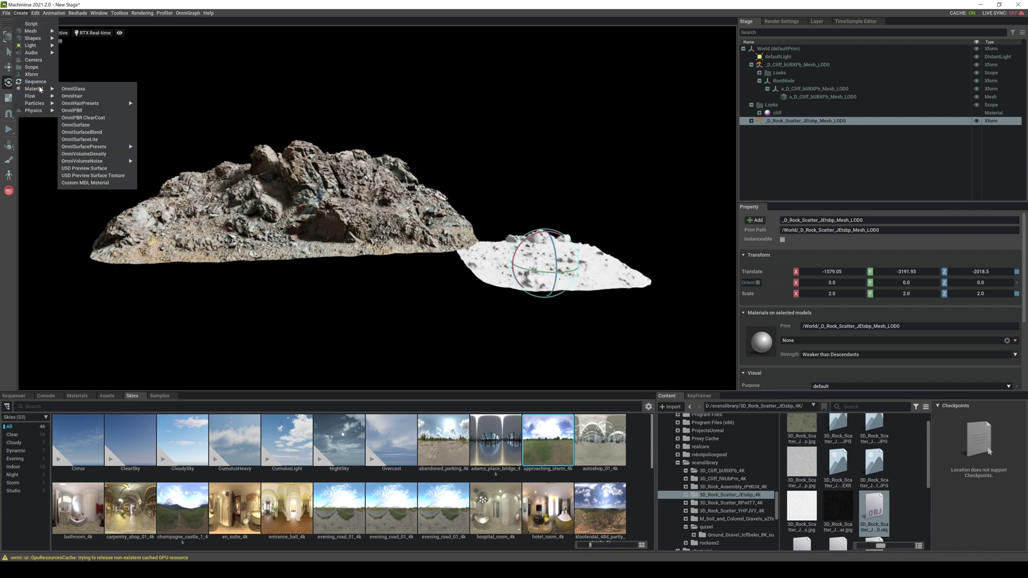
pyautogui.click(72, 110)
pyautogui.moveTo(572, 234); pyautogui.dragTo(579, 229, button='right')
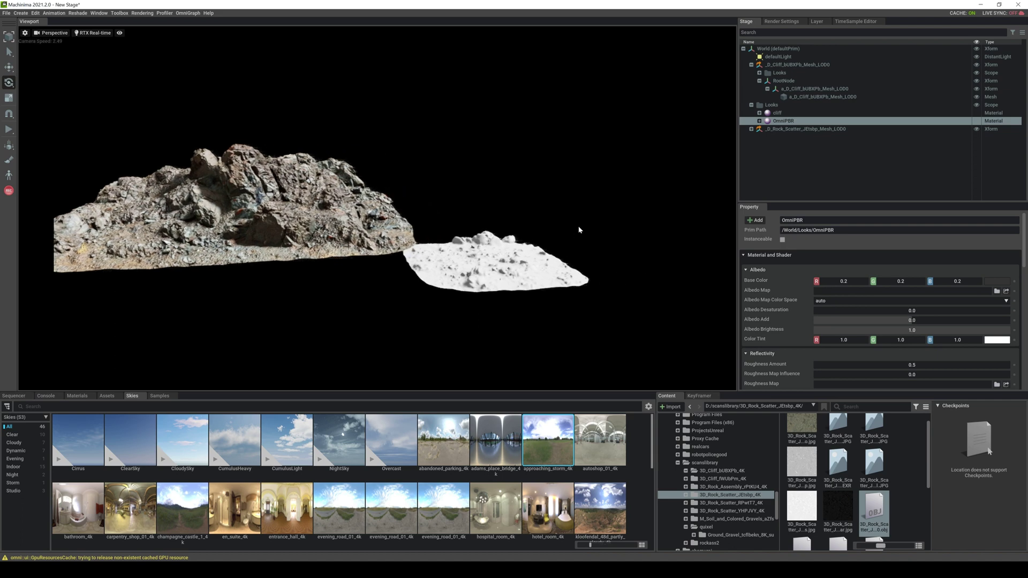
pyautogui.doubleClick(789, 121)
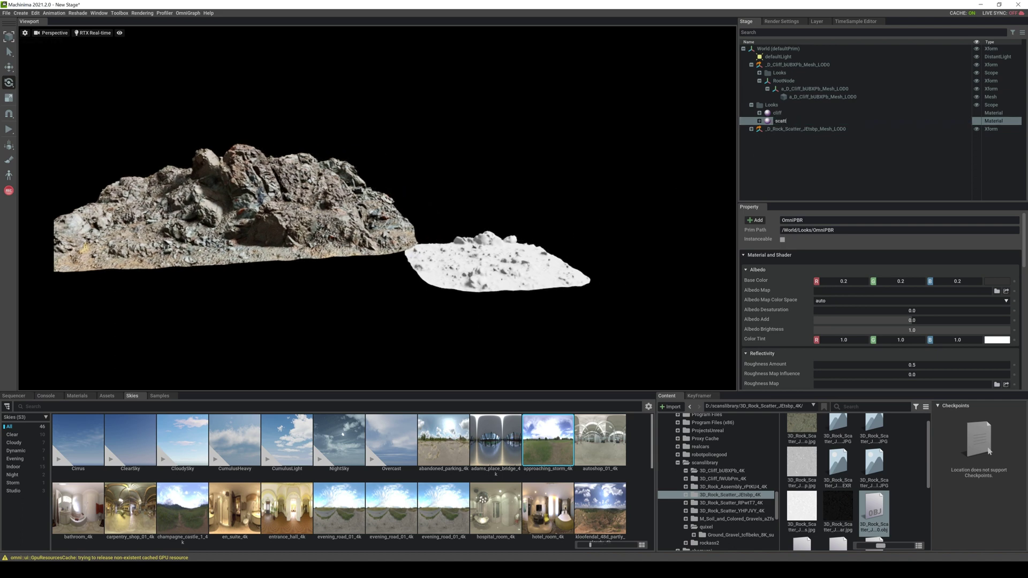
pyautogui.write('er')
pyautogui.press('Return')
pyautogui.click(779, 123)
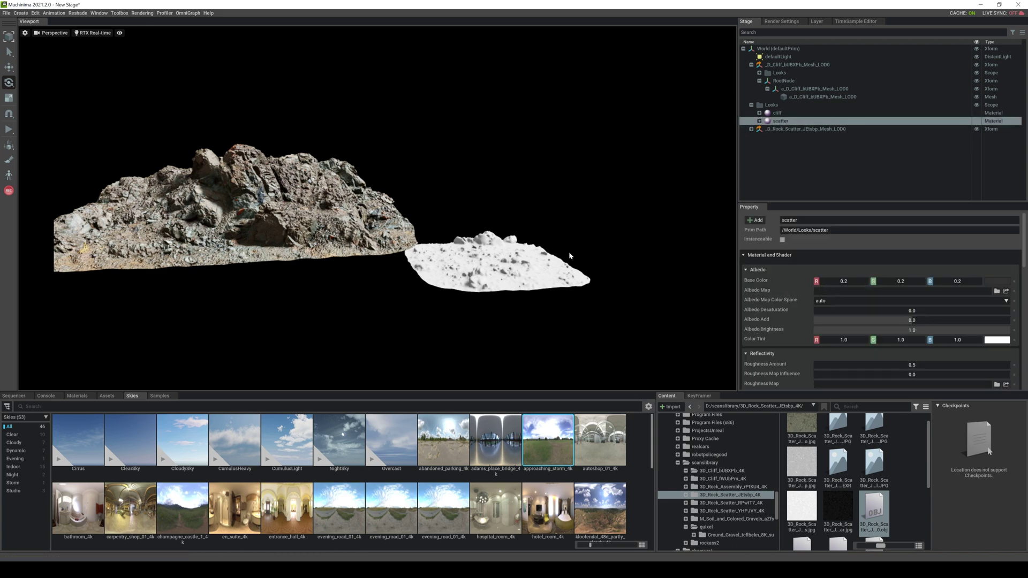
# Step: Move the rock scatter mesh a little further away from the cliff's base
pyautogui.click(521, 263)
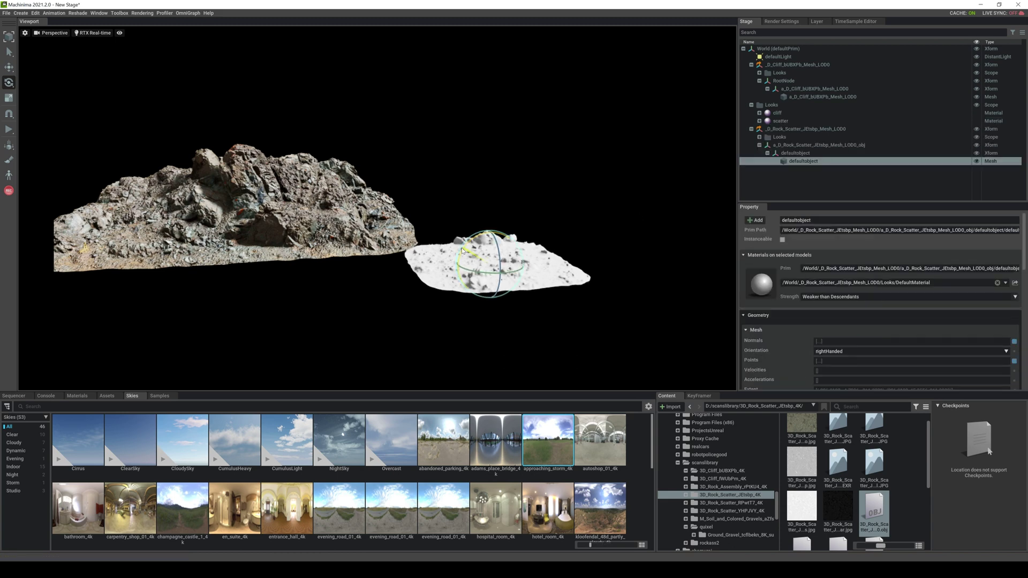
pyautogui.press('w')
pyautogui.moveTo(510, 286); pyautogui.dragTo(526, 300)
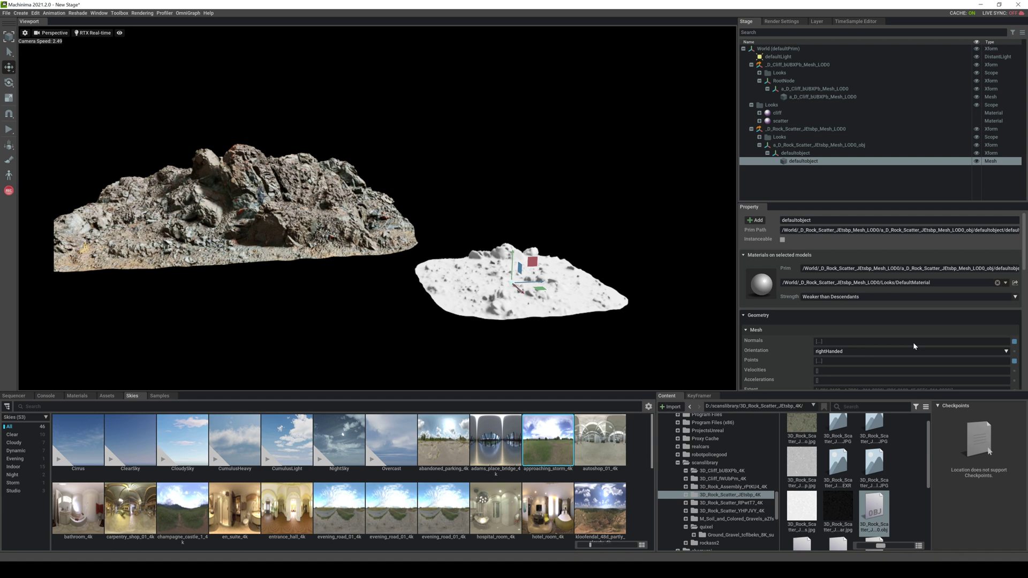
# Step: Load 3D_Rock_Scatter_JEtsbp_4K_Albedo.jpg as the scatter material's albedo map and assign the material to the rock scatter mesh
pyautogui.click(781, 121)
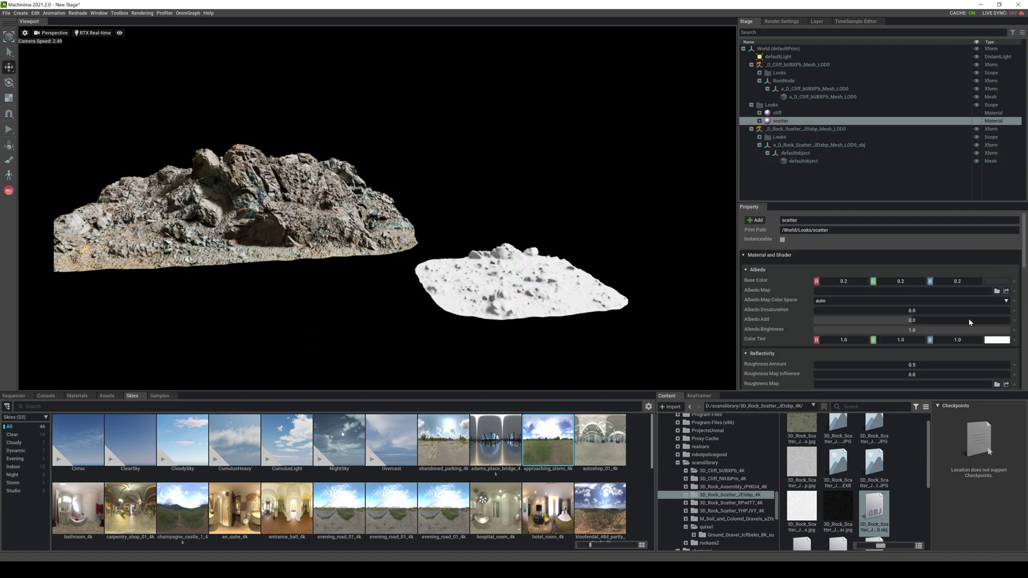
pyautogui.click(996, 291)
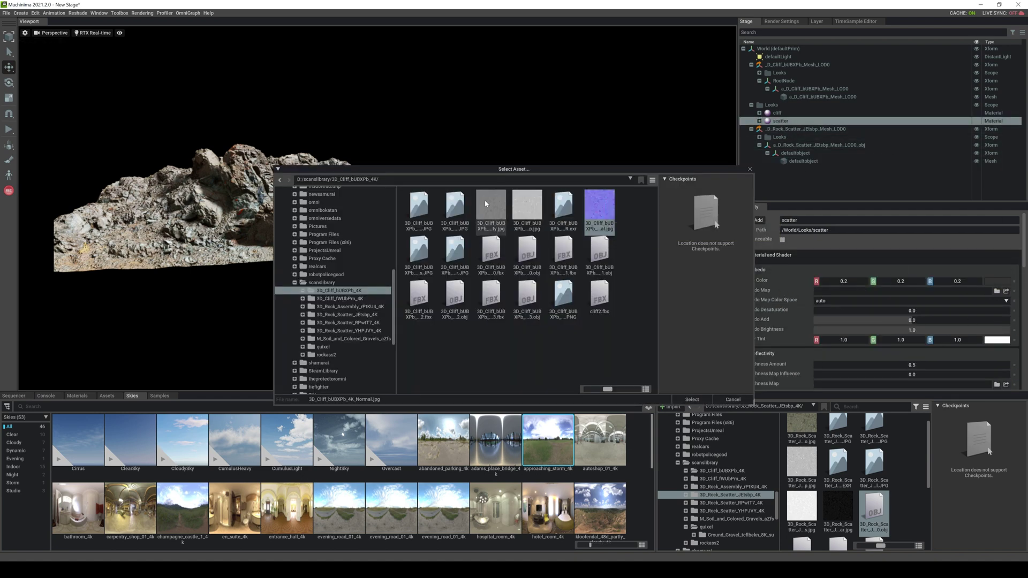
pyautogui.click(372, 316)
pyautogui.doubleClick(418, 216)
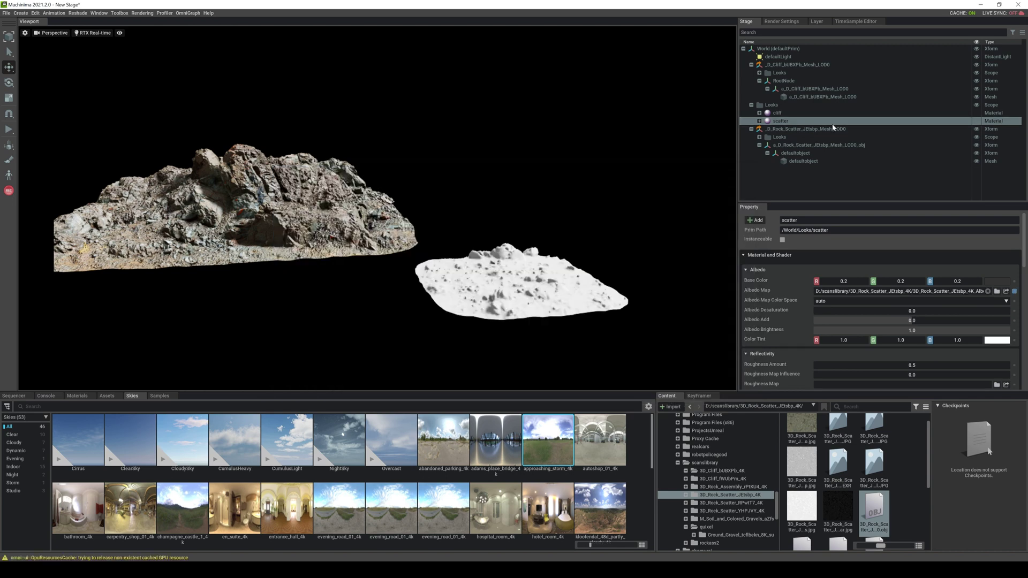
pyautogui.click(525, 293)
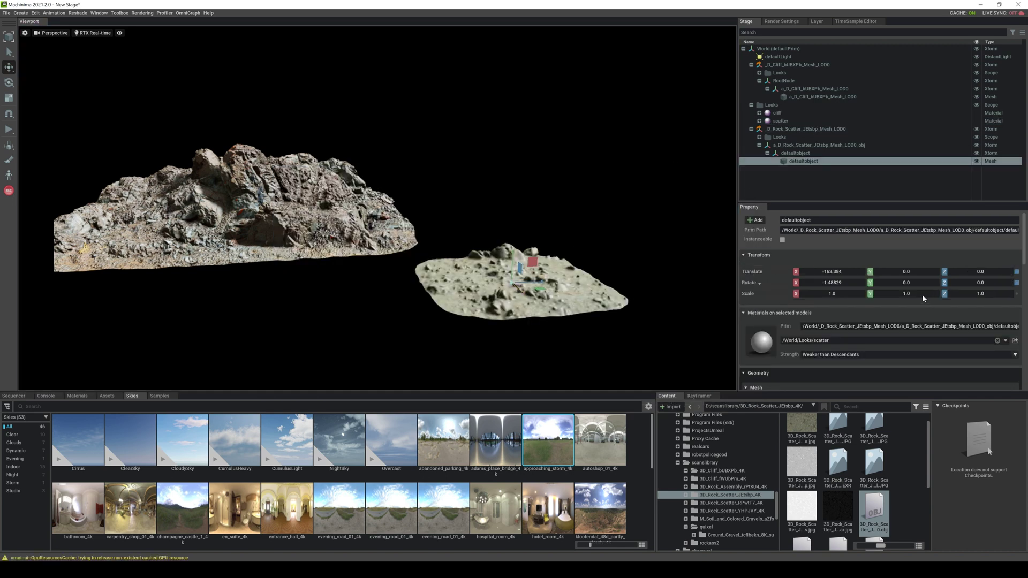
# Step: Load 3D_Rock_Scatter_JEtsbp_4K_Roughness.jpg as the scatter material's roughness map and choose a color space for its albedo map
pyautogui.click(780, 121)
pyautogui.scroll(-1, 764, 314)
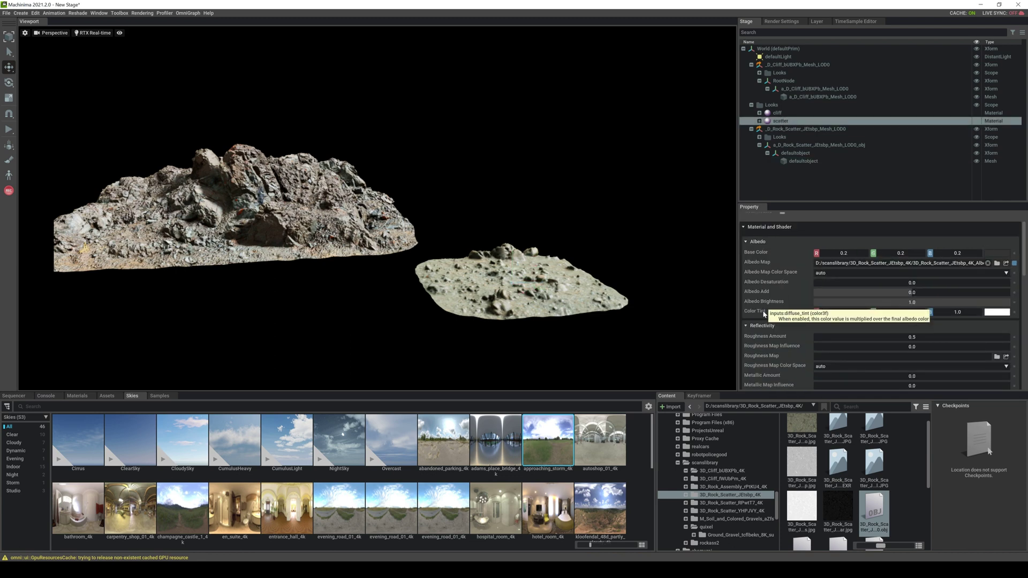
pyautogui.scroll(-1, 763, 314)
pyautogui.click(996, 300)
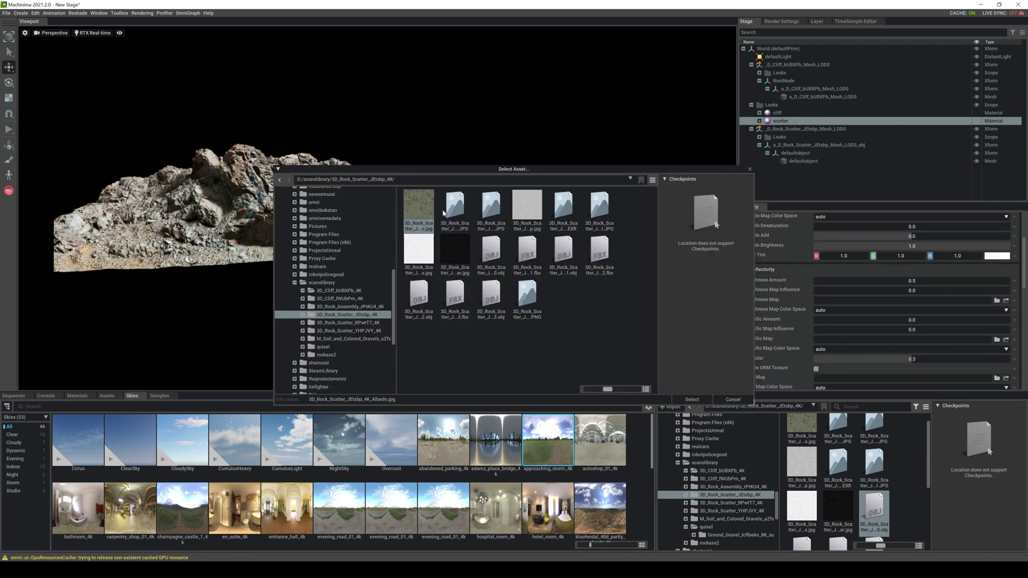
pyautogui.click(415, 257)
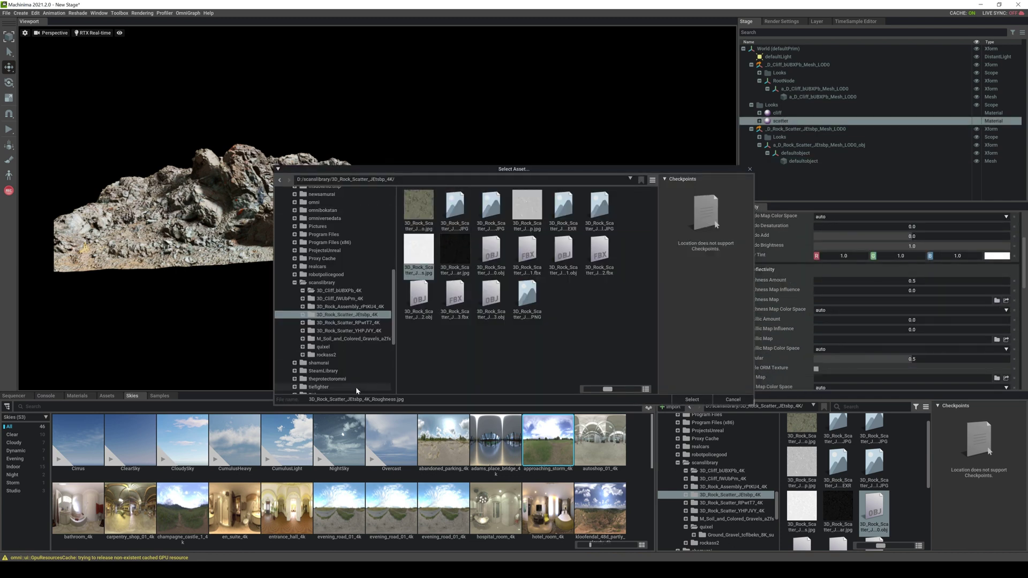
pyautogui.doubleClick(414, 260)
pyautogui.scroll(3, 849, 284)
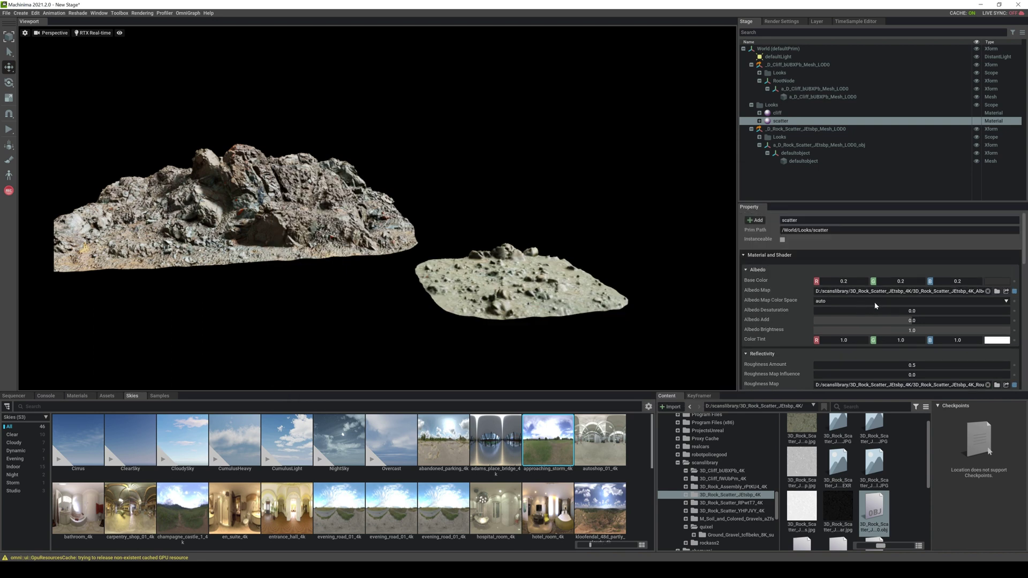
pyautogui.click(826, 301)
pyautogui.click(822, 320)
# Step: Load 3D_Rock_Scatter_JEtsbp_4K_AO.JPG as the scatter material's ambient occlusion map and set AO to Diffuse to 0.5
pyautogui.scroll(-3, 844, 325)
pyautogui.scroll(-3, 844, 325)
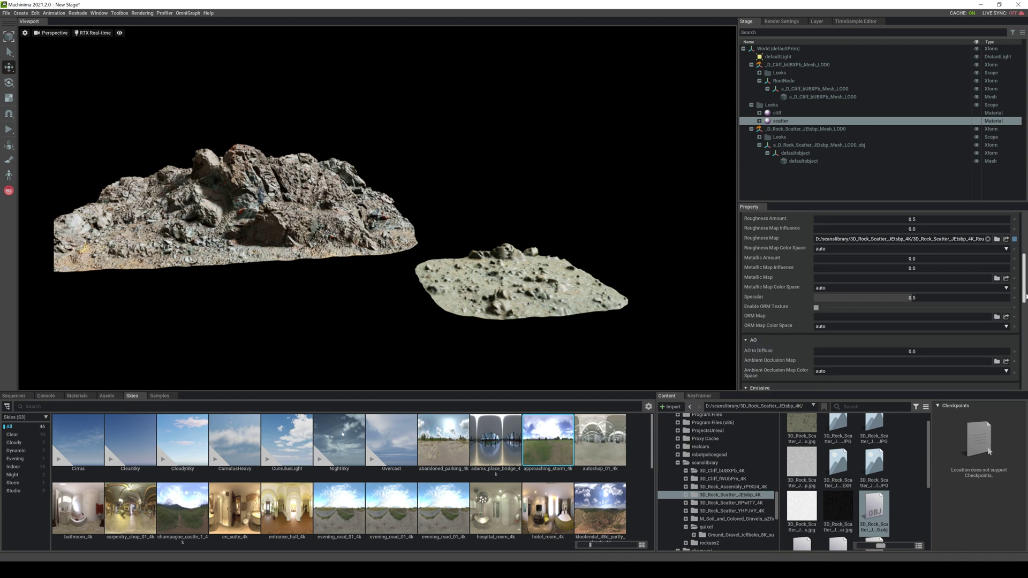
pyautogui.moveTo(1025, 298); pyautogui.dragTo(1020, 307)
pyautogui.click(996, 317)
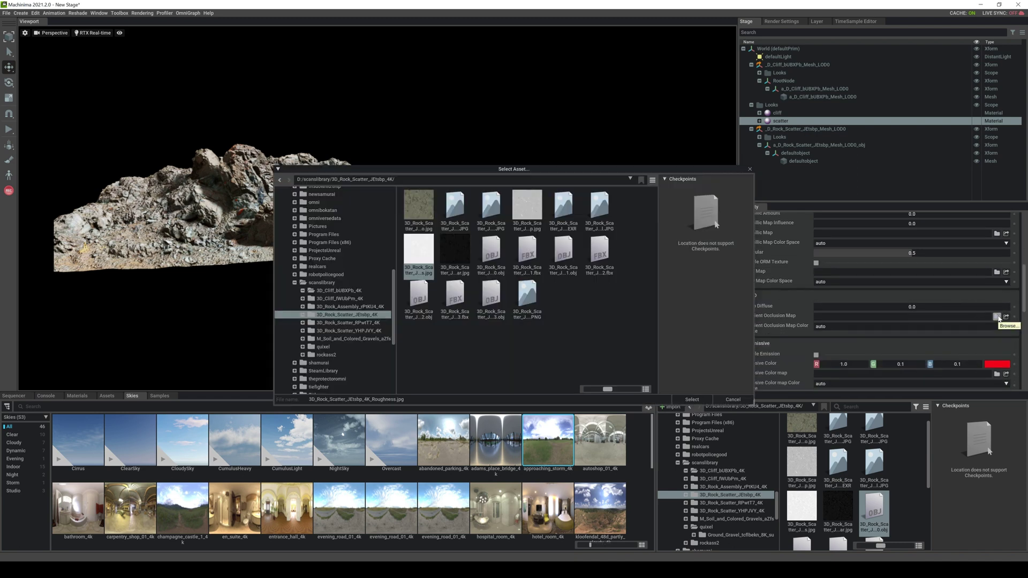
pyautogui.doubleClick(458, 225)
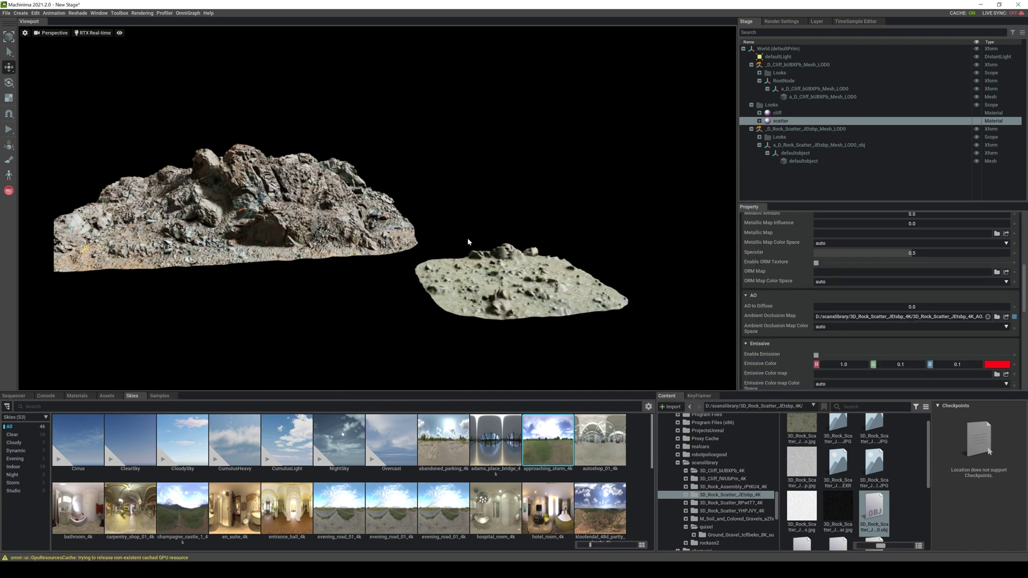
pyautogui.write('1')
pyautogui.press('Return')
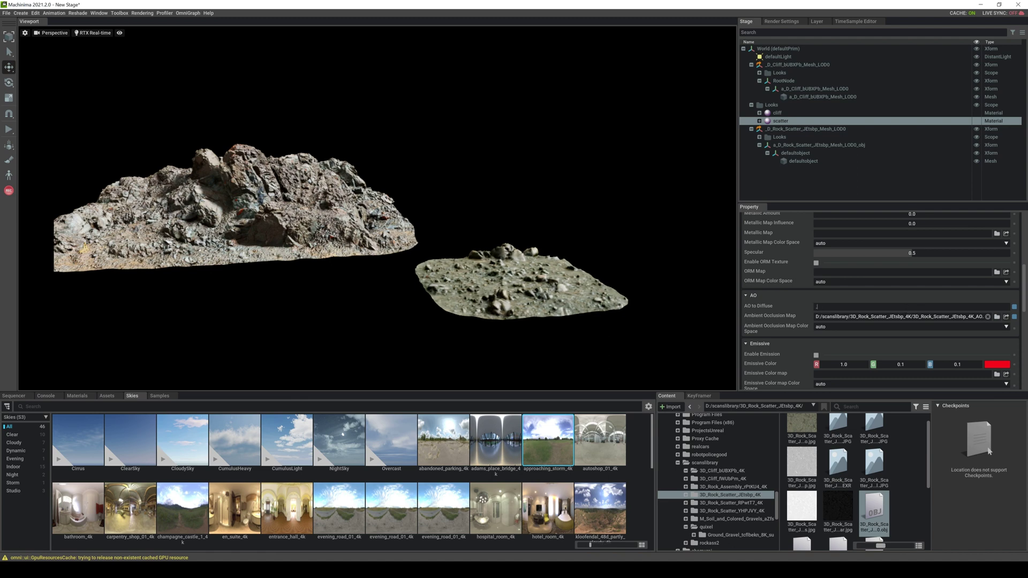
pyautogui.write('0.5')
pyautogui.press('Return')
# Step: Try the sRGB color space for the ambient occlusion map and set it back to auto
pyautogui.click(844, 326)
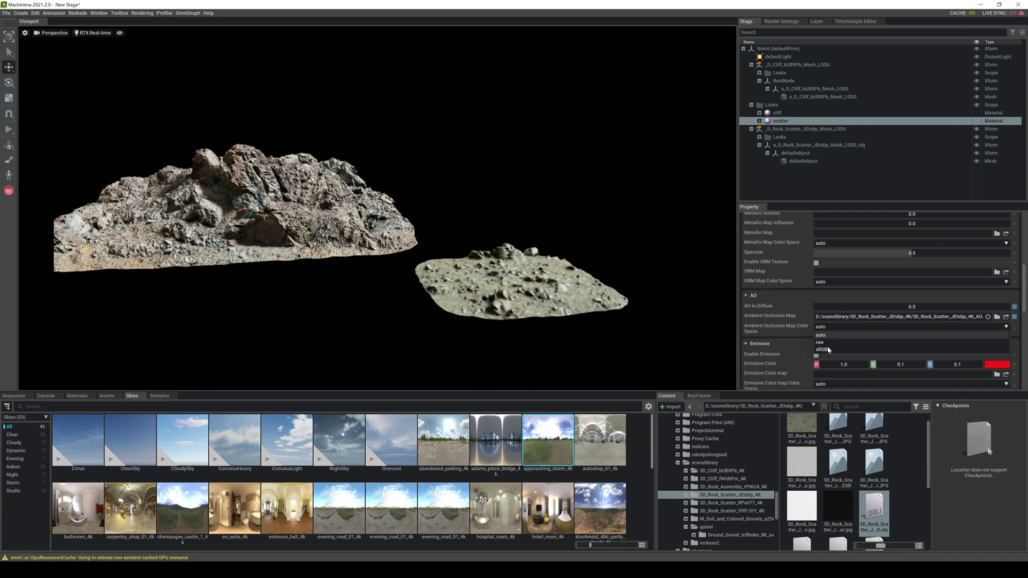
pyautogui.click(827, 349)
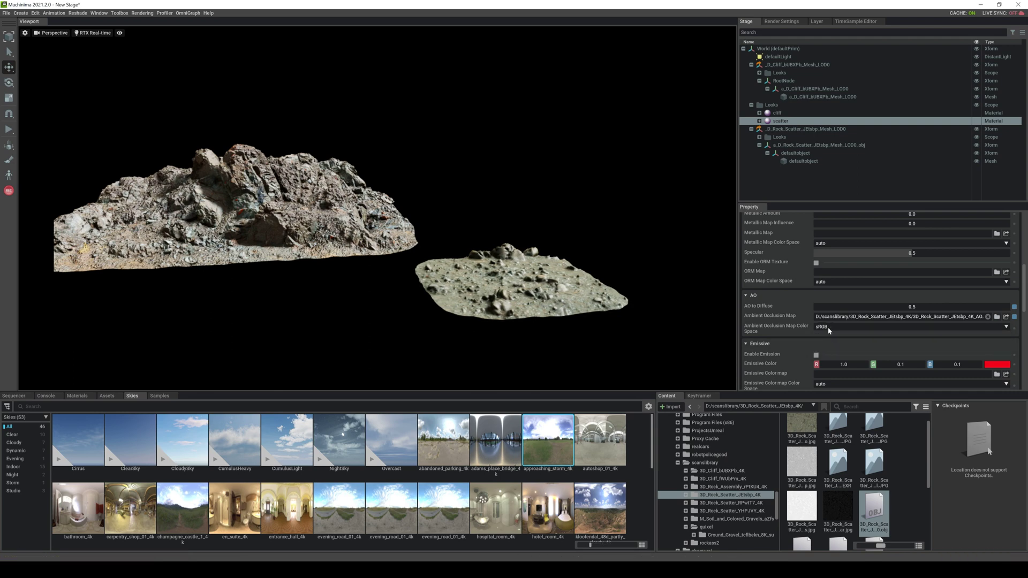
pyautogui.click(829, 328)
pyautogui.click(831, 347)
pyautogui.click(831, 328)
pyautogui.click(830, 335)
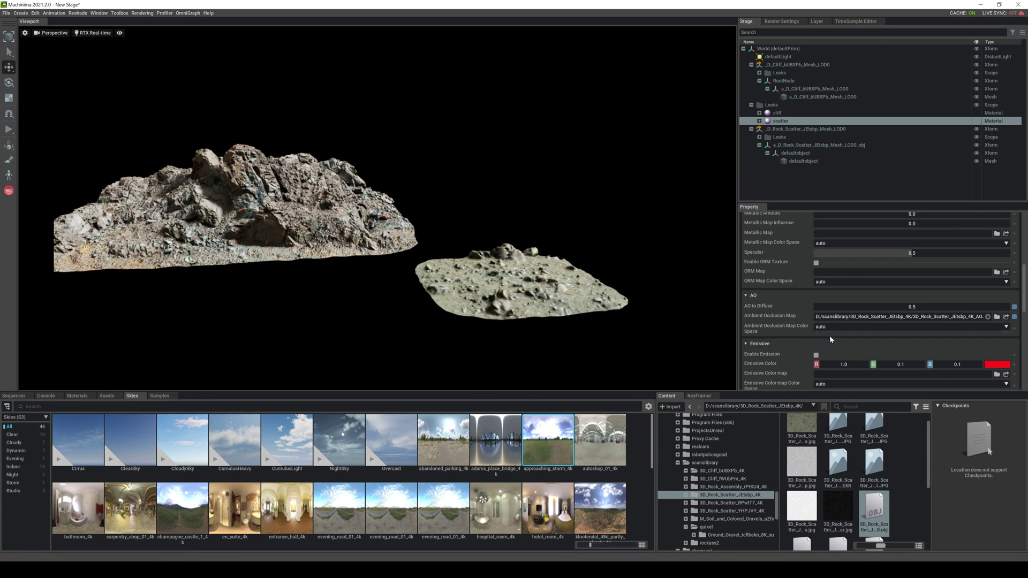
# Step: Load 3D_Rock_Scatter_JEtsbp_4K_Normal.JPG as the scatter material's normal map and set its color space to raw
pyautogui.scroll(-2, 882, 330)
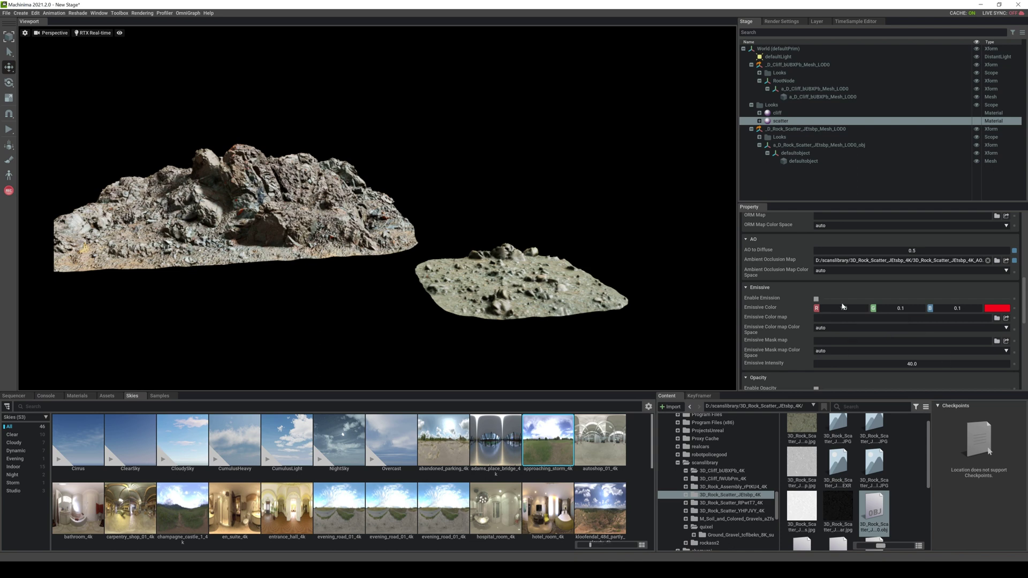
pyautogui.scroll(-6, 910, 343)
pyautogui.click(996, 313)
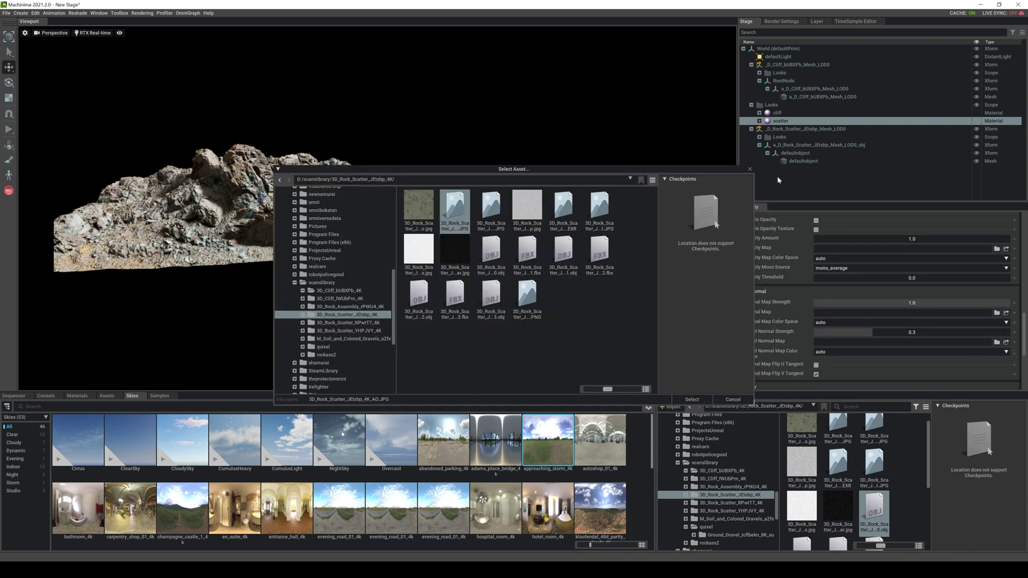
pyautogui.click(608, 215)
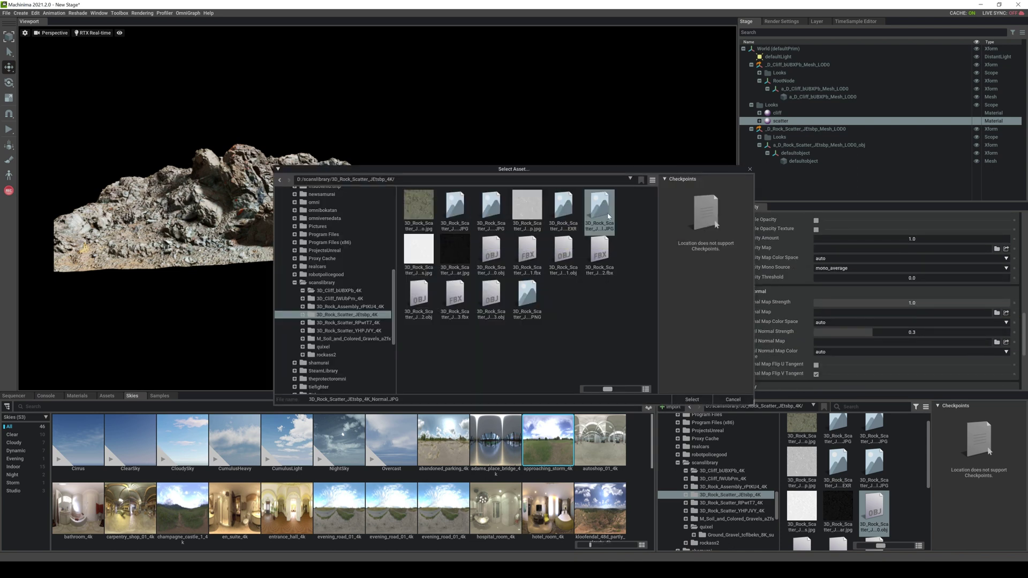
pyautogui.doubleClick(607, 216)
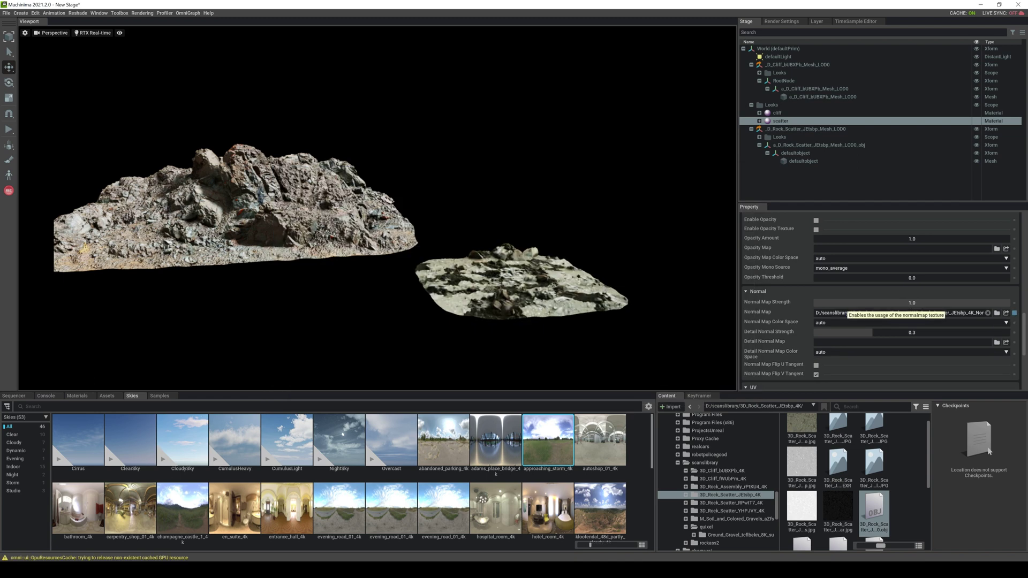
pyautogui.click(824, 323)
pyautogui.click(825, 338)
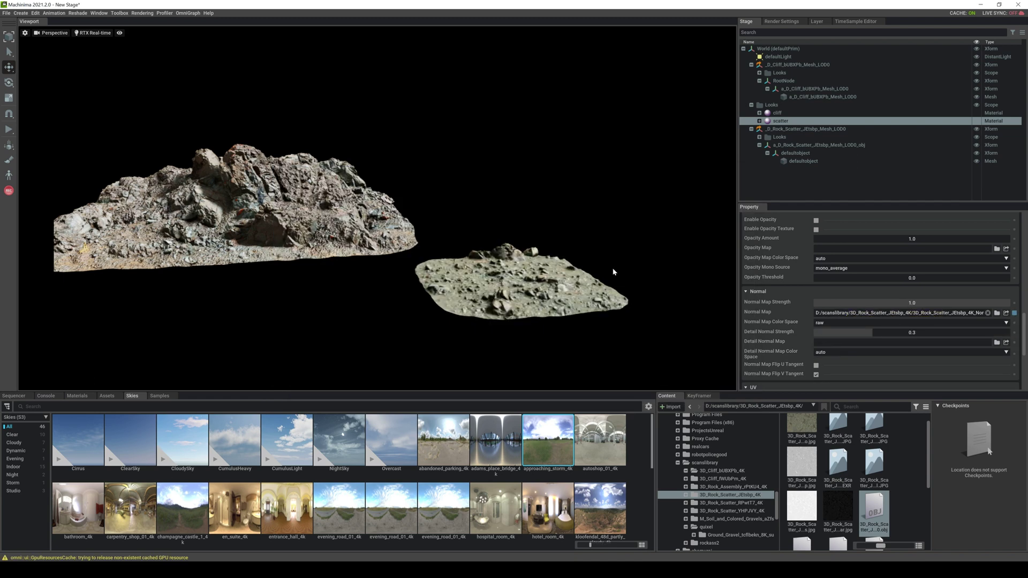
# Step: Examine the textured cliff and rock scatter meshes side by side from several viewpoints
pyautogui.press('w')
pyautogui.moveTo(613, 270); pyautogui.dragTo(531, 274, button='right')
pyautogui.press('d')
pyautogui.press('w')
pyautogui.scroll(-2, 562, 286)
pyautogui.scroll(-3, 847, 337)
pyautogui.press('s')
pyautogui.click(528, 276)
pyautogui.press('q')
pyautogui.keyDown('alt'); pyautogui.moveTo(532, 274); pyautogui.dragTo(537, 273); pyautogui.keyUp('alt')
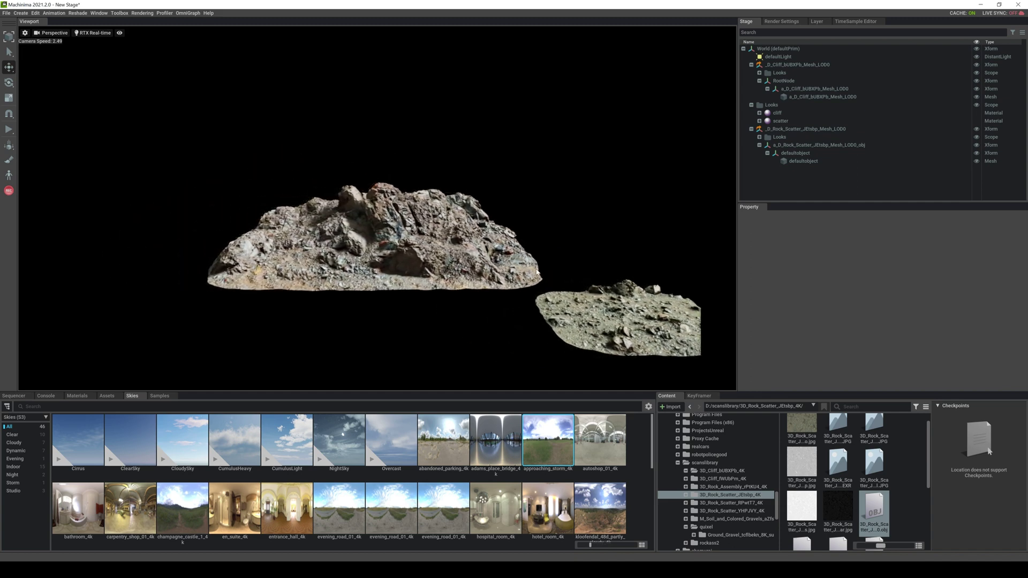
pyautogui.press('d')
pyautogui.moveTo(531, 285); pyautogui.dragTo(539, 284, button='right')
pyautogui.press('a')
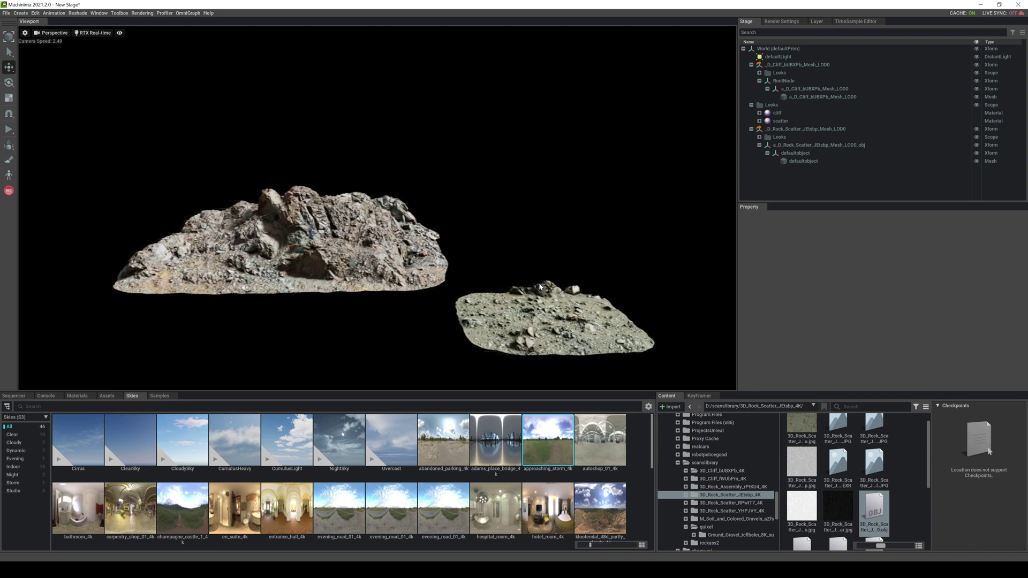